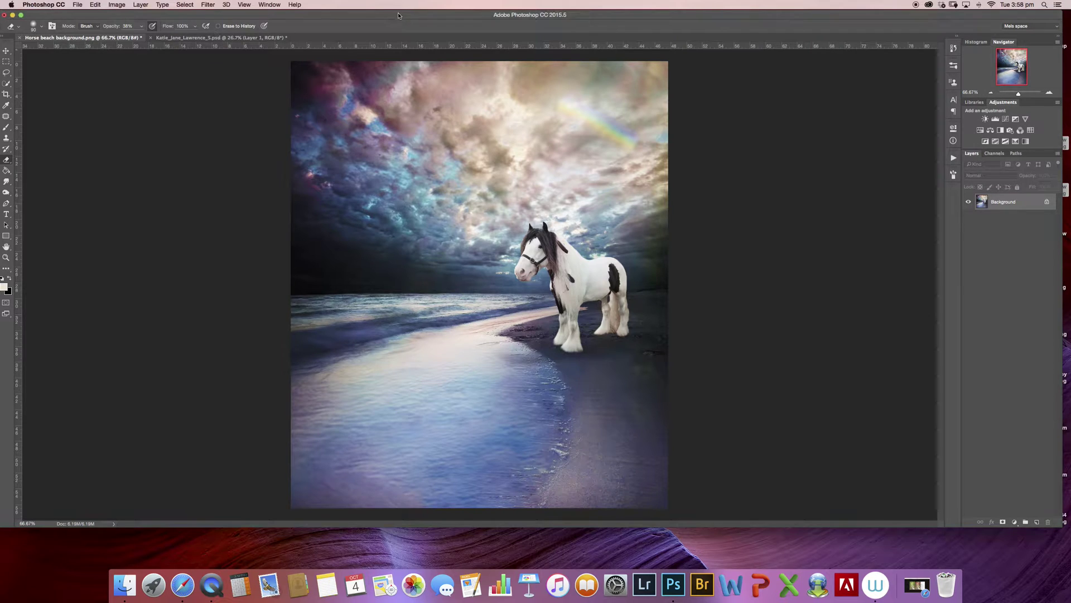
- Copy the cut-out sleeping baby from the other open document into the horse beach background image
click(214, 38)
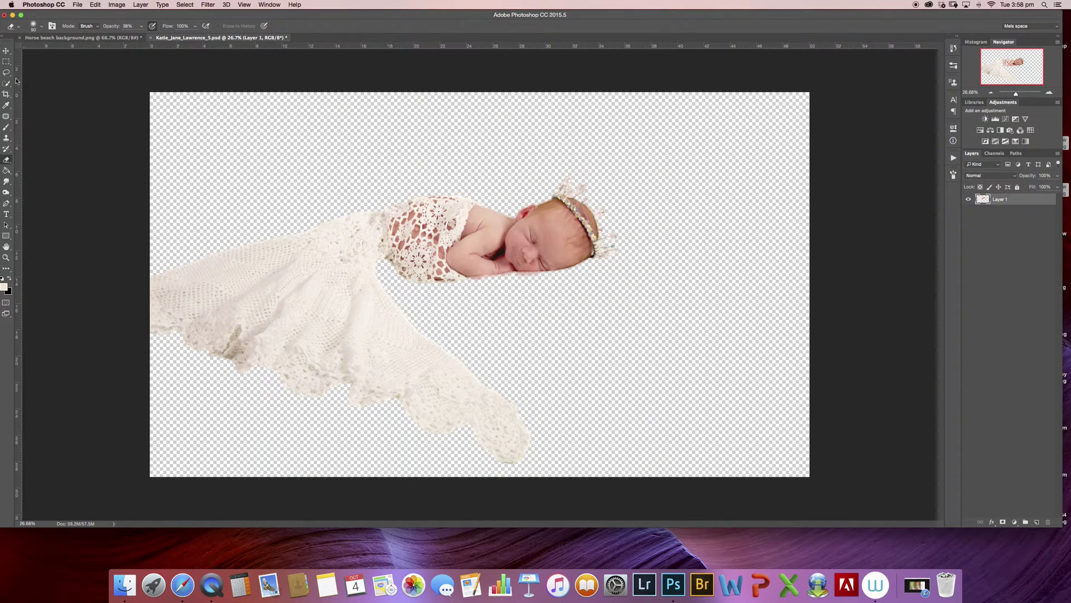
click(6, 51)
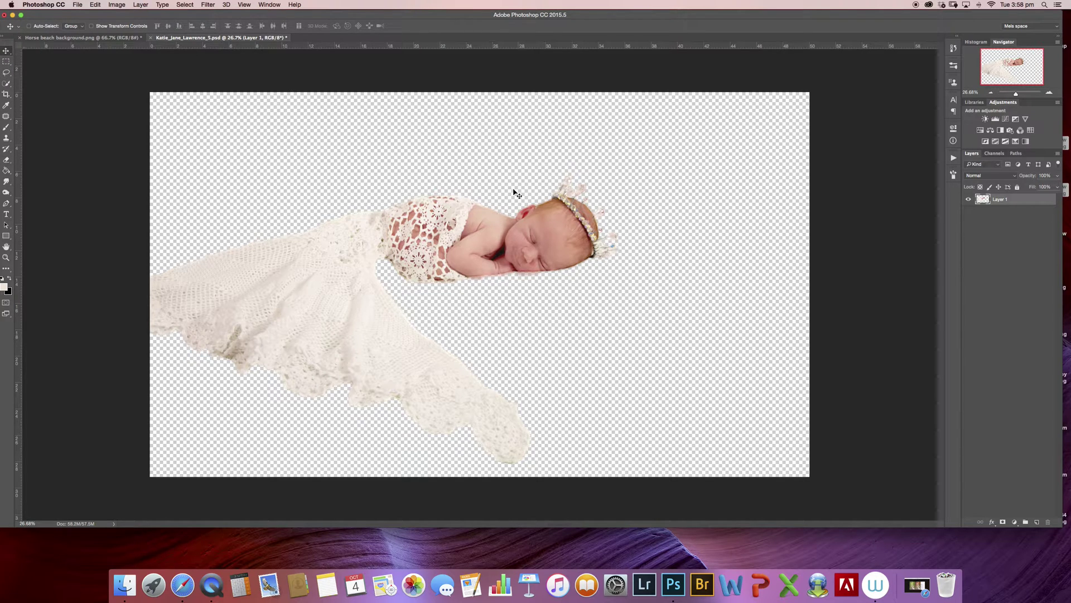
drag(484, 219, 486, 329)
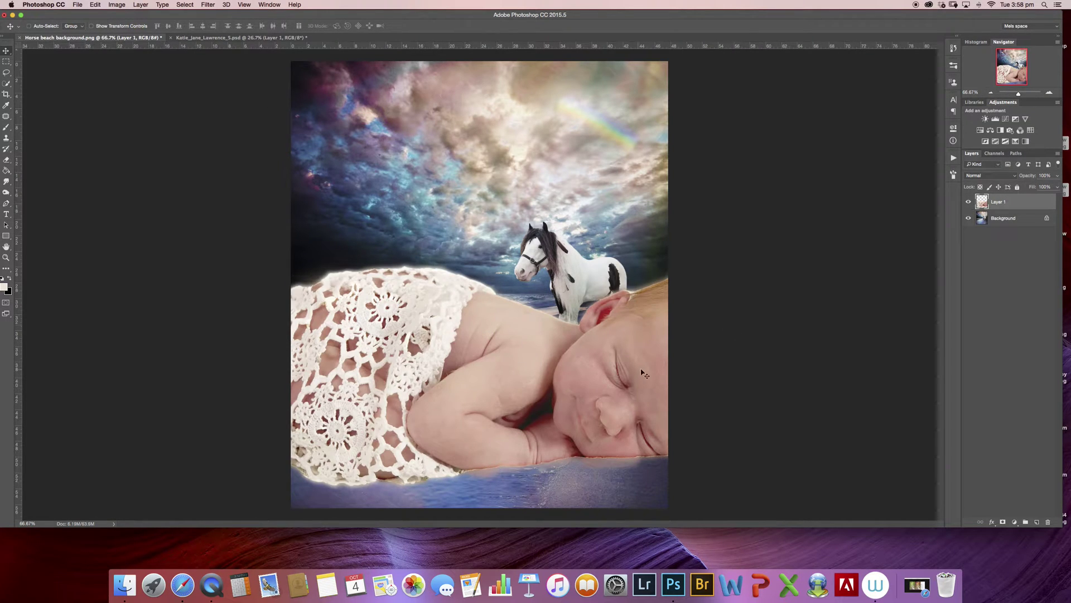
- Scale the baby layer down to about 12.5% and place it on the shallow water in front of the horse
key(super+t)
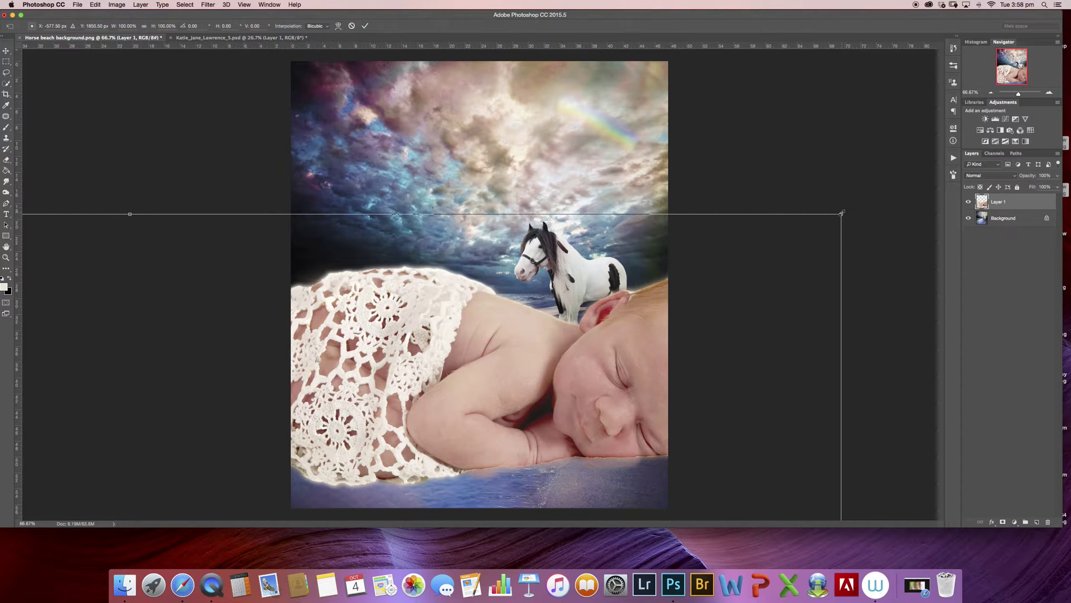
drag(842, 212, 402, 319)
drag(347, 419, 750, 225)
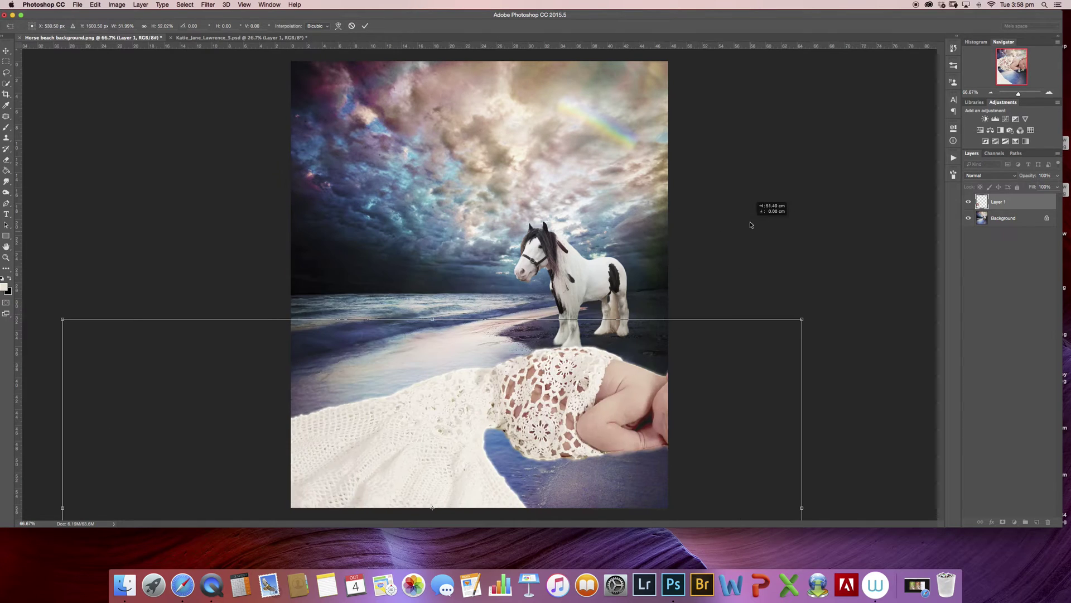
drag(802, 319, 512, 422)
drag(455, 457, 540, 373)
drag(587, 329, 486, 381)
drag(443, 425, 487, 425)
drag(529, 378, 490, 410)
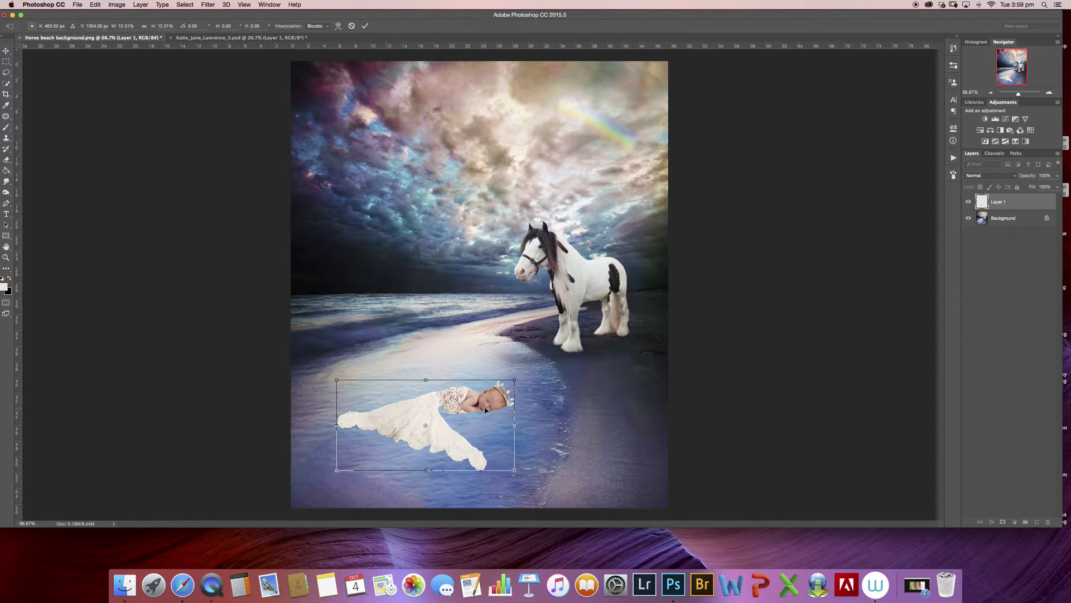
key(Return)
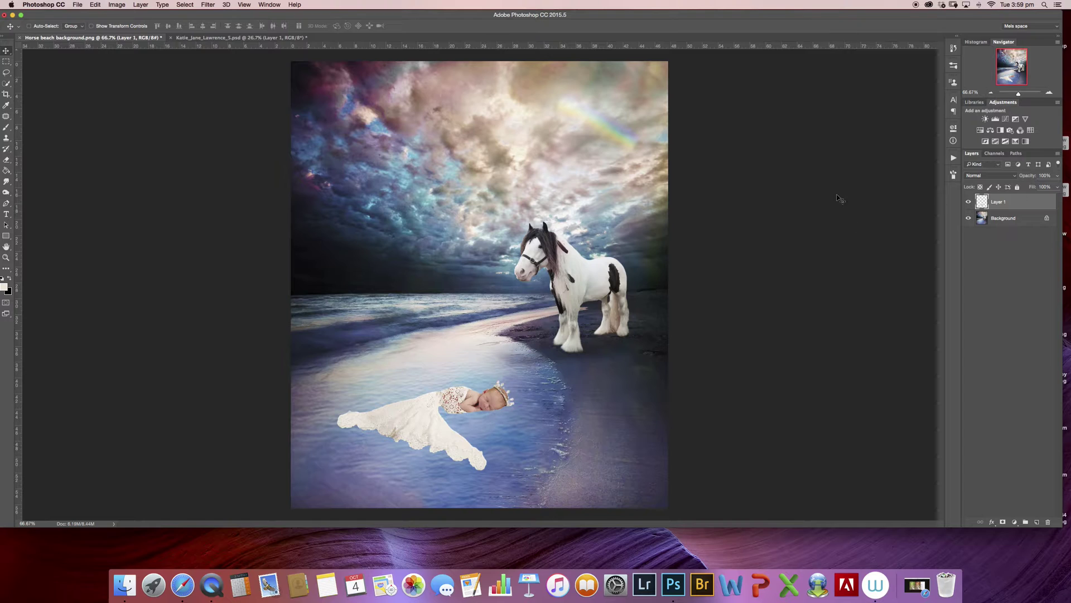
- Add a layer mask to the baby layer and partly erase the lace train with the Eraser at 38% opacity
click(1003, 522)
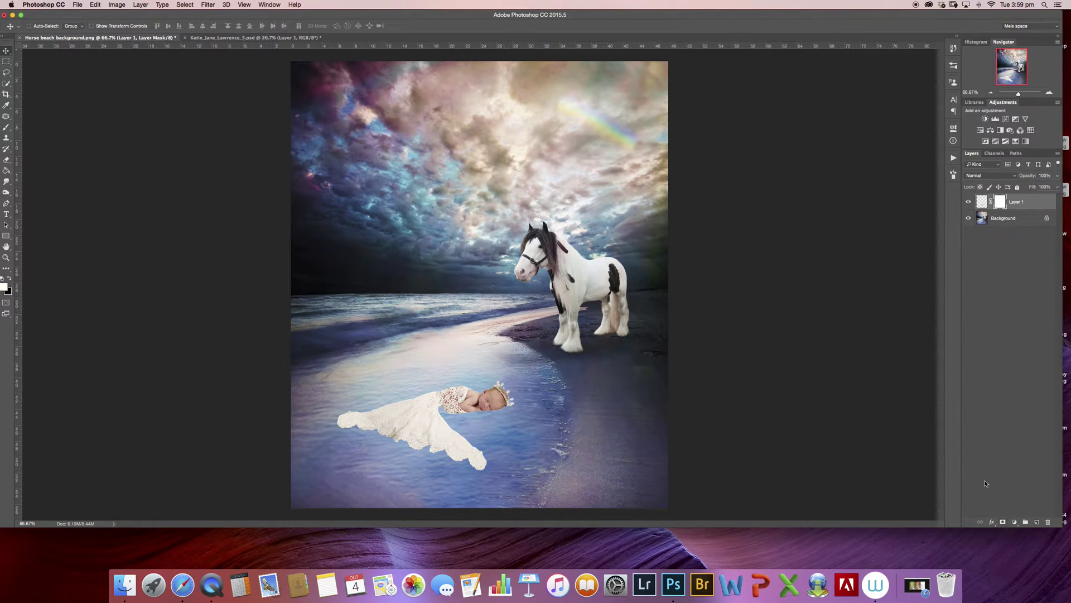
click(7, 159)
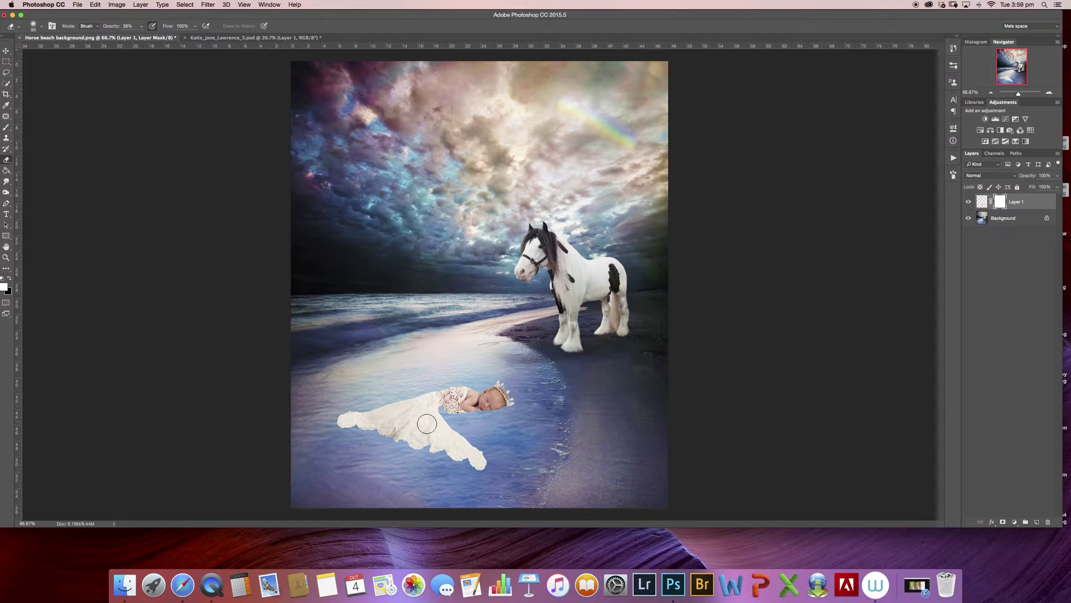
mouse_move(391, 414)
mouse_down()
mouse_move(415, 423)
mouse_move(334, 416)
mouse_move(419, 431)
mouse_move(483, 467)
mouse_move(457, 435)
mouse_move(410, 411)
mouse_move(425, 404)
mouse_move(396, 391)
mouse_move(368, 405)
mouse_move(442, 439)
mouse_move(386, 416)
mouse_move(413, 397)
mouse_move(451, 431)
mouse_move(401, 427)
mouse_move(404, 439)
mouse_move(478, 459)
mouse_move(461, 453)
mouse_move(477, 447)
mouse_move(355, 417)
mouse_up()
mouse_move(406, 406)
mouse_down()
mouse_move(428, 402)
mouse_move(459, 461)
mouse_move(406, 431)
mouse_move(403, 449)
mouse_move(415, 408)
mouse_move(425, 453)
mouse_move(344, 428)
mouse_move(351, 418)
mouse_move(408, 444)
mouse_move(379, 419)
mouse_up()
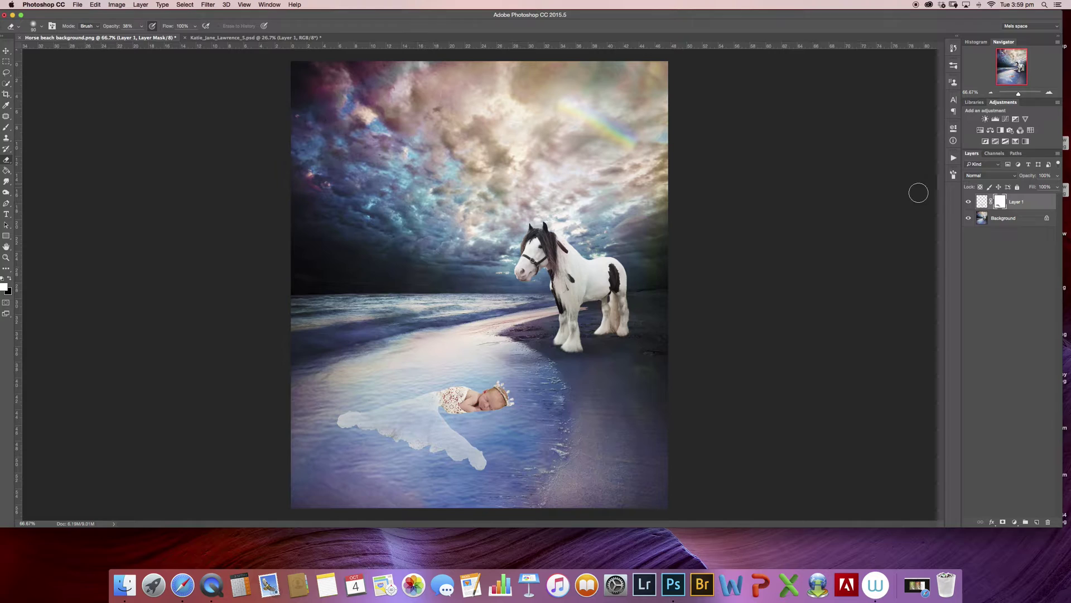
- Smudge the edges of the lace train on the baby layer's image at 20% strength to blend them into the water
click(983, 204)
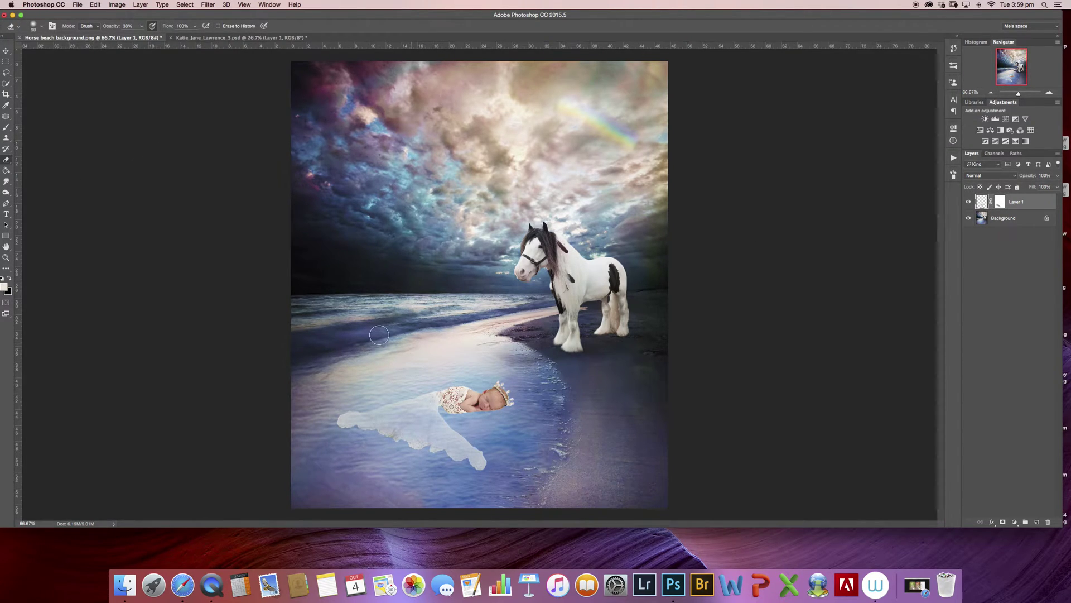
click(4, 183)
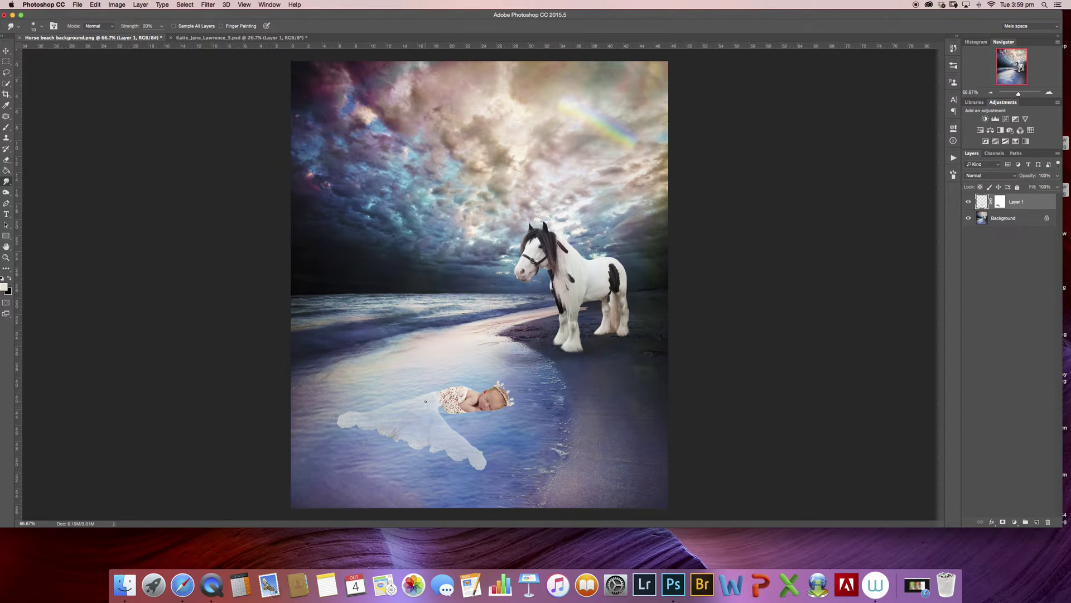
scroll(426, 402, up, 6)
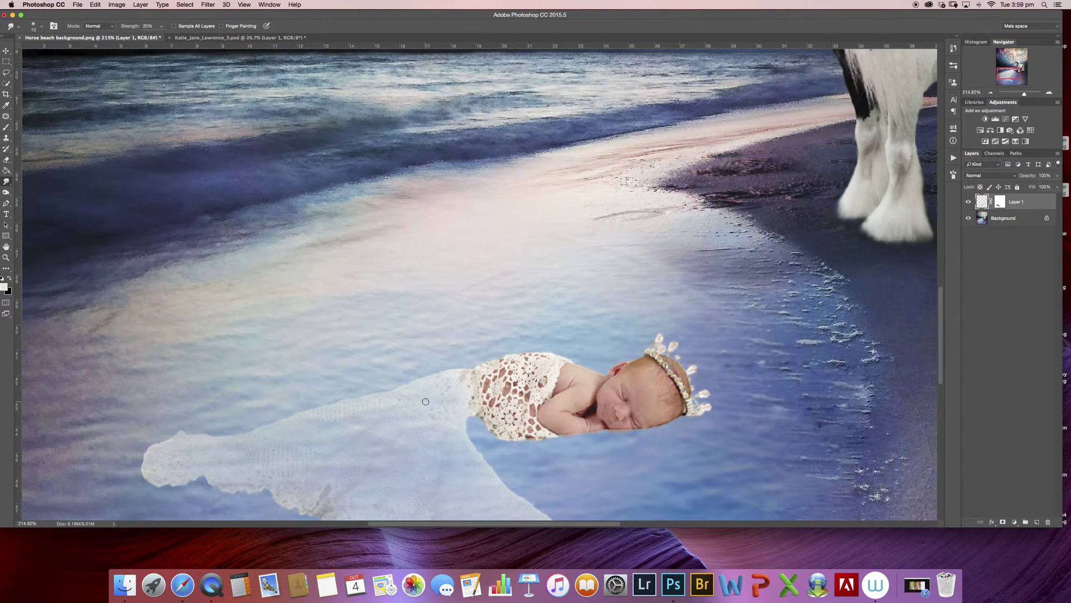
drag(439, 337, 436, 208)
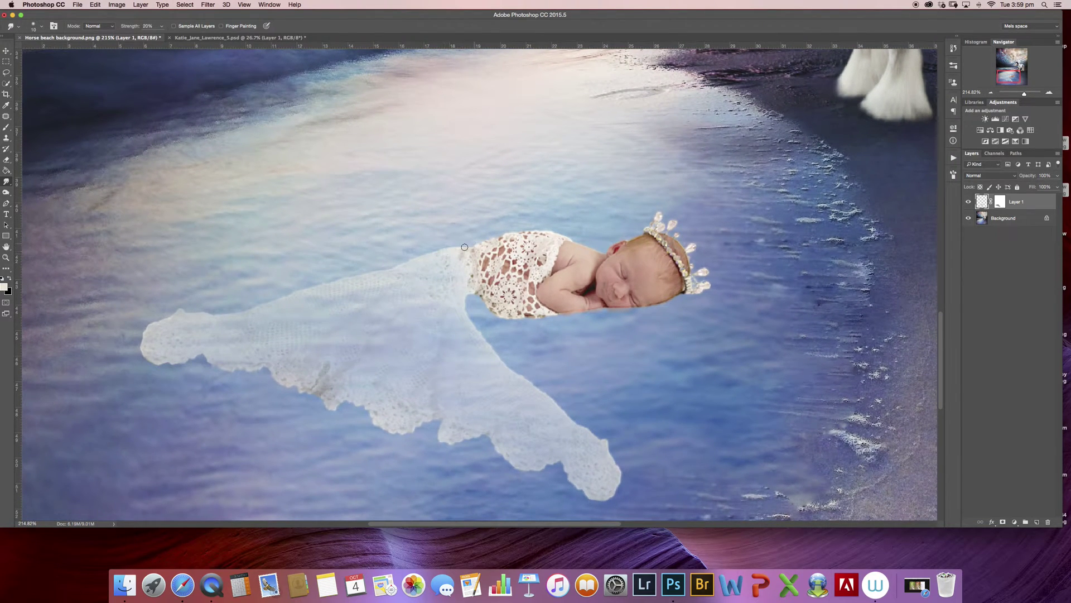
drag(471, 246, 418, 258)
key(bracketright)
key(bracketright)
mouse_move(276, 299)
mouse_down()
mouse_move(181, 309)
mouse_move(127, 335)
mouse_move(152, 360)
mouse_move(278, 369)
mouse_move(333, 408)
mouse_move(347, 389)
mouse_move(355, 407)
mouse_move(401, 431)
mouse_move(439, 417)
mouse_move(448, 448)
mouse_move(463, 435)
mouse_move(517, 440)
mouse_move(499, 448)
mouse_move(524, 470)
mouse_move(569, 466)
mouse_move(594, 496)
mouse_move(609, 491)
mouse_move(600, 472)
mouse_move(615, 474)
mouse_move(611, 451)
mouse_move(563, 421)
mouse_move(468, 333)
mouse_move(457, 297)
mouse_up()
mouse_move(473, 257)
mouse_down()
mouse_move(467, 249)
mouse_move(520, 230)
mouse_move(487, 240)
mouse_up()
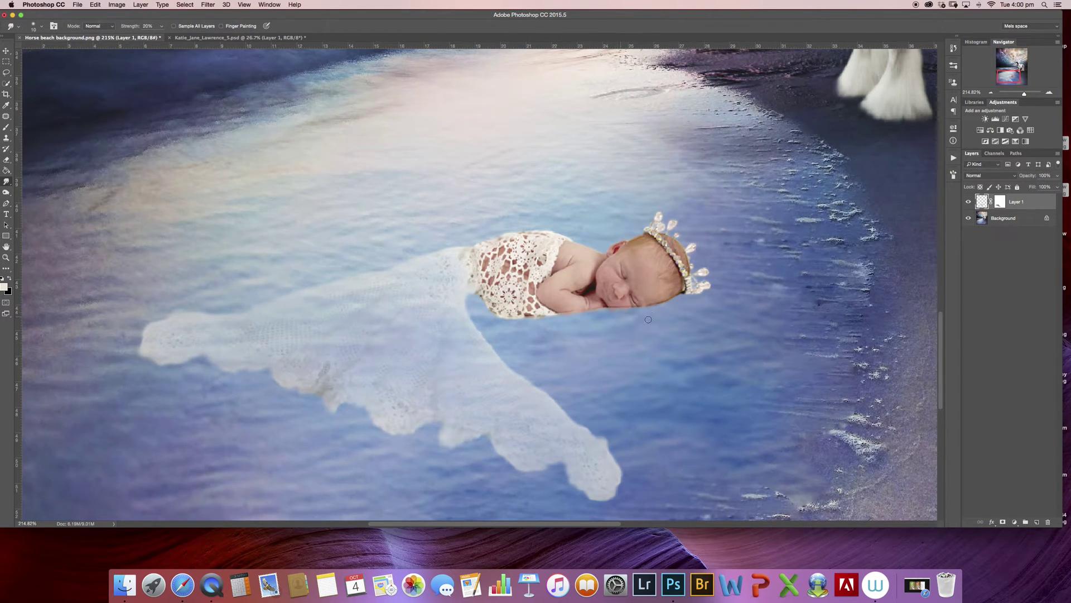
- Duplicate the masked baby layer and start Free Transform on the copy
scroll(634, 276, down, 3)
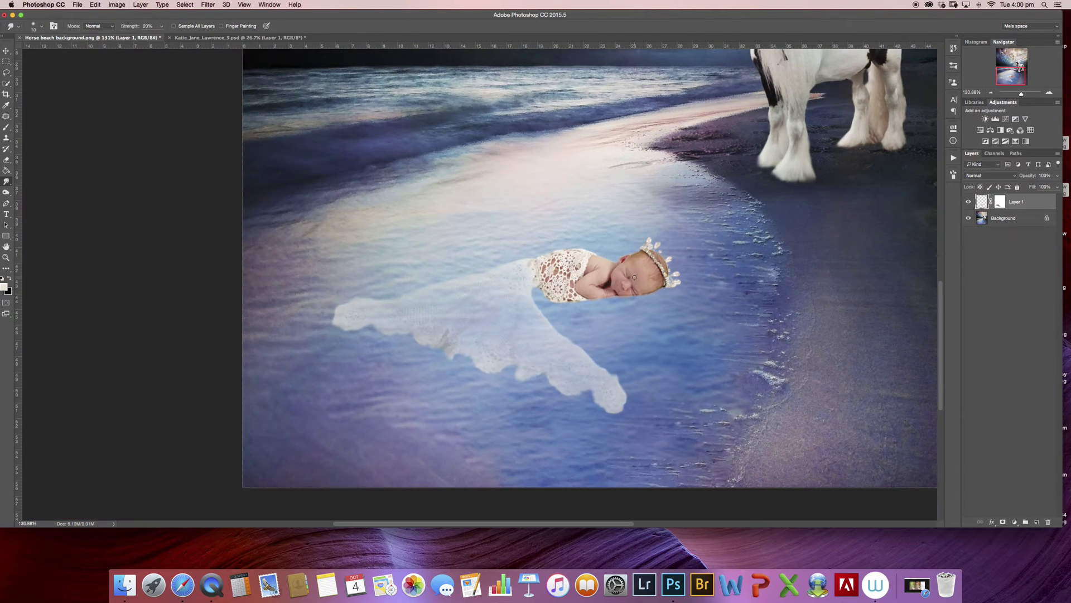
scroll(634, 277, down, 2)
scroll(635, 276, up, 1)
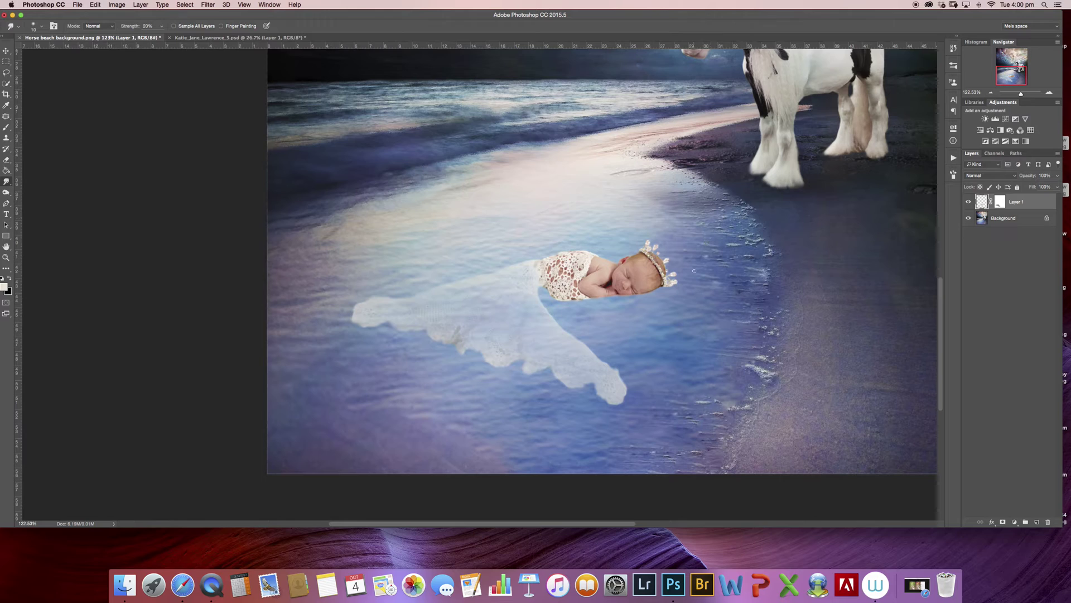
key(super+j)
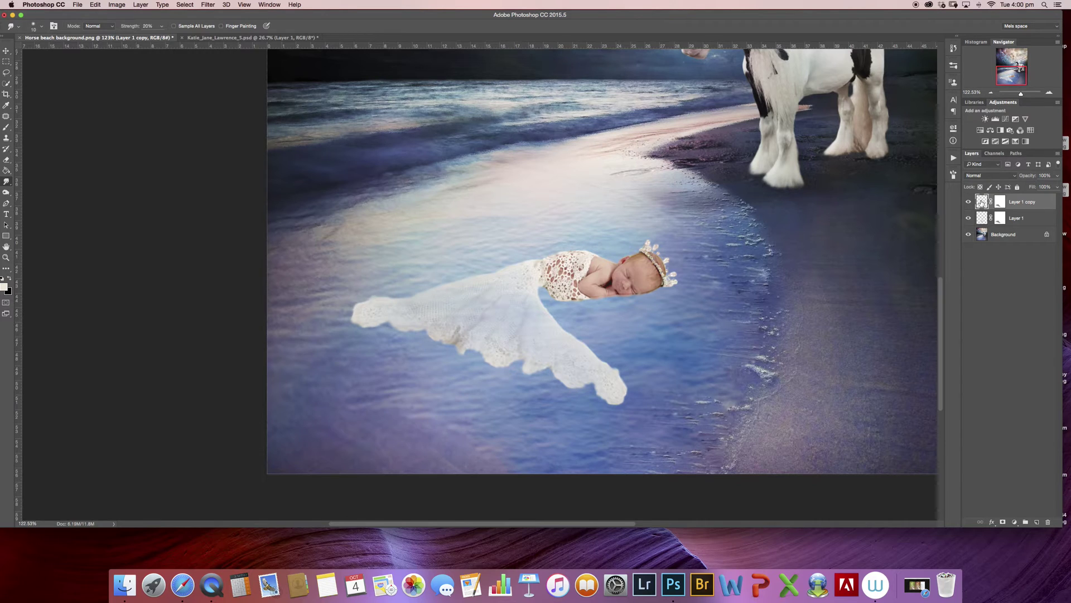
key(super+t)
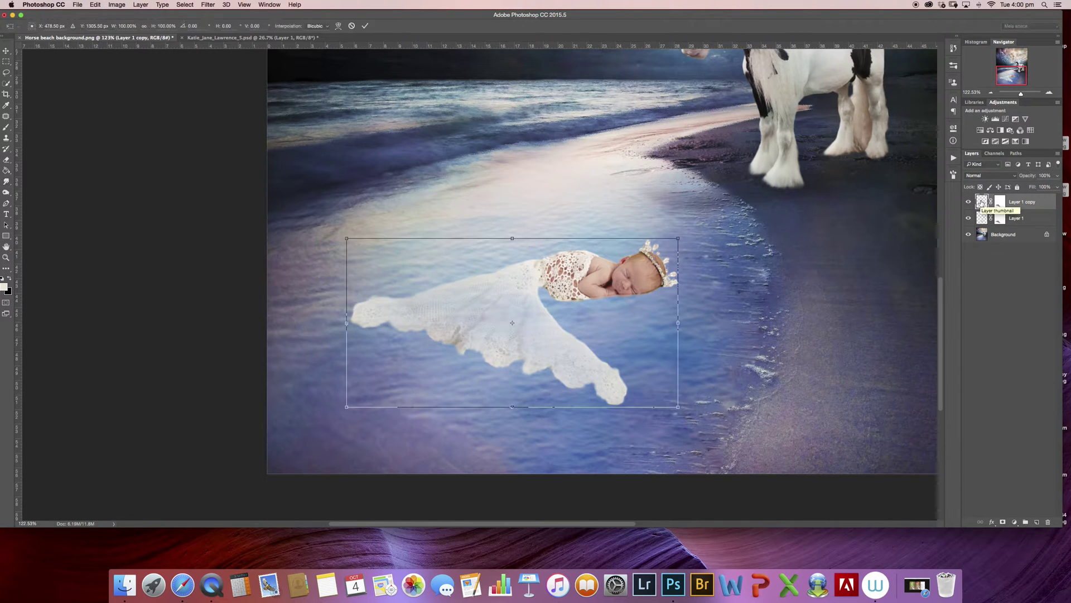
right_click(592, 301)
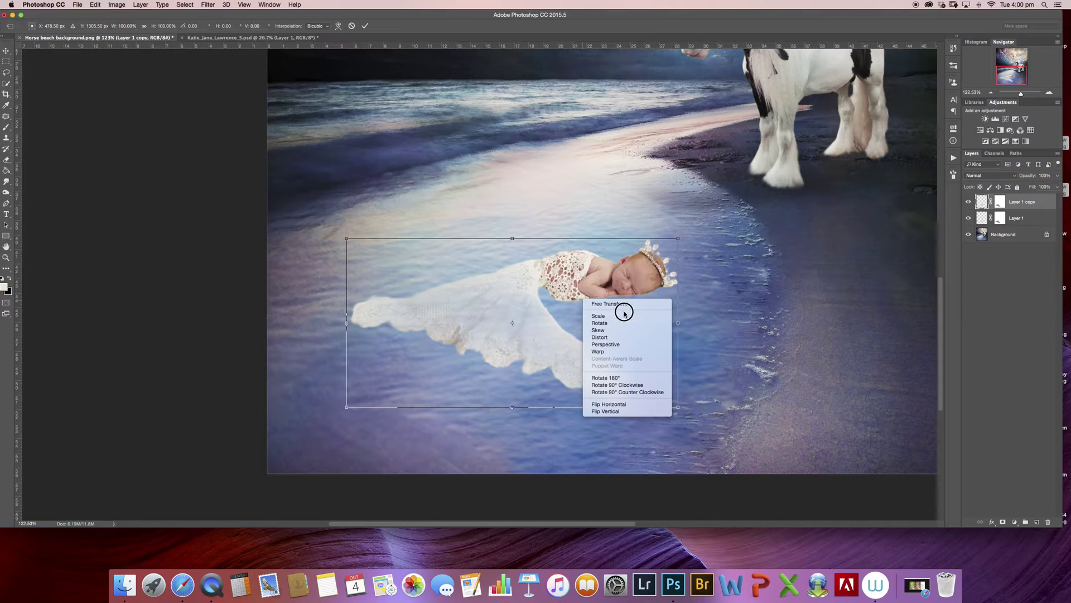
click(621, 404)
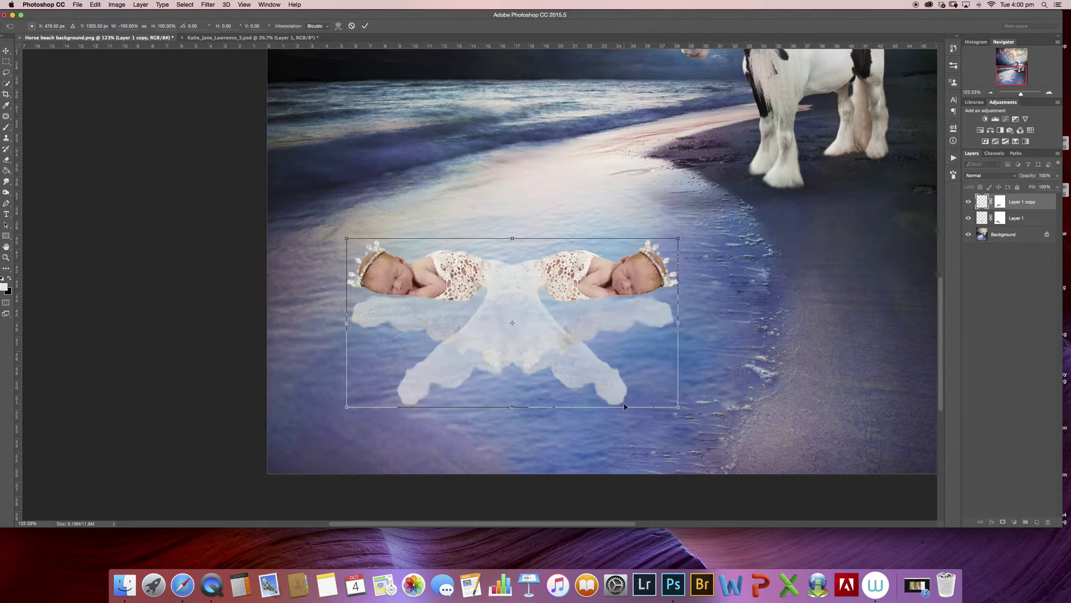
right_click(578, 313)
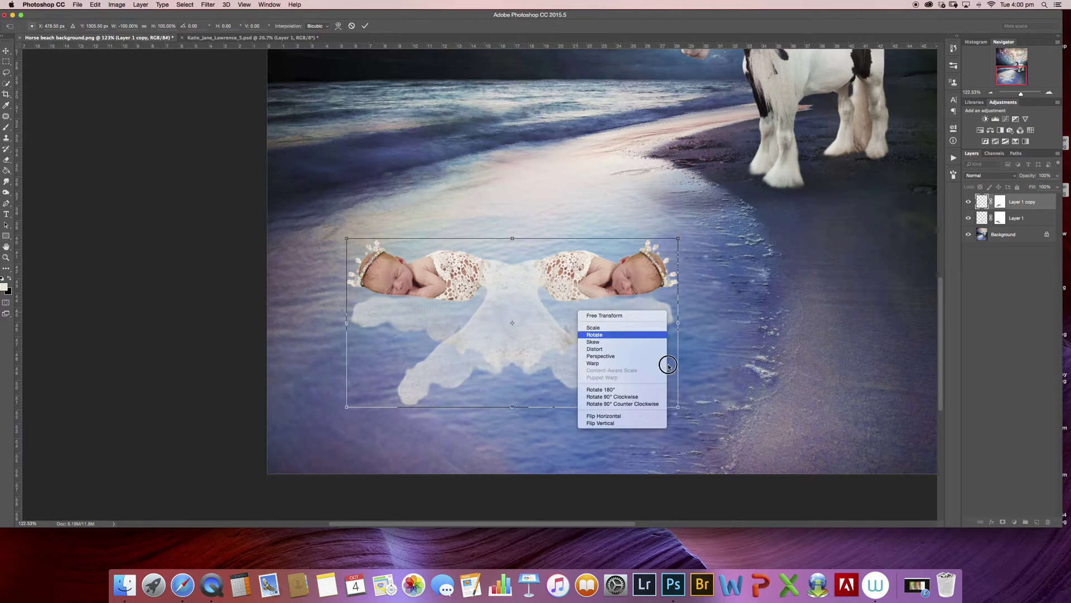
click(617, 416)
key(ctrl+z)
- Flip the duplicate baby vertically and move it up to sit directly beneath the original as a reflection
right_click(602, 316)
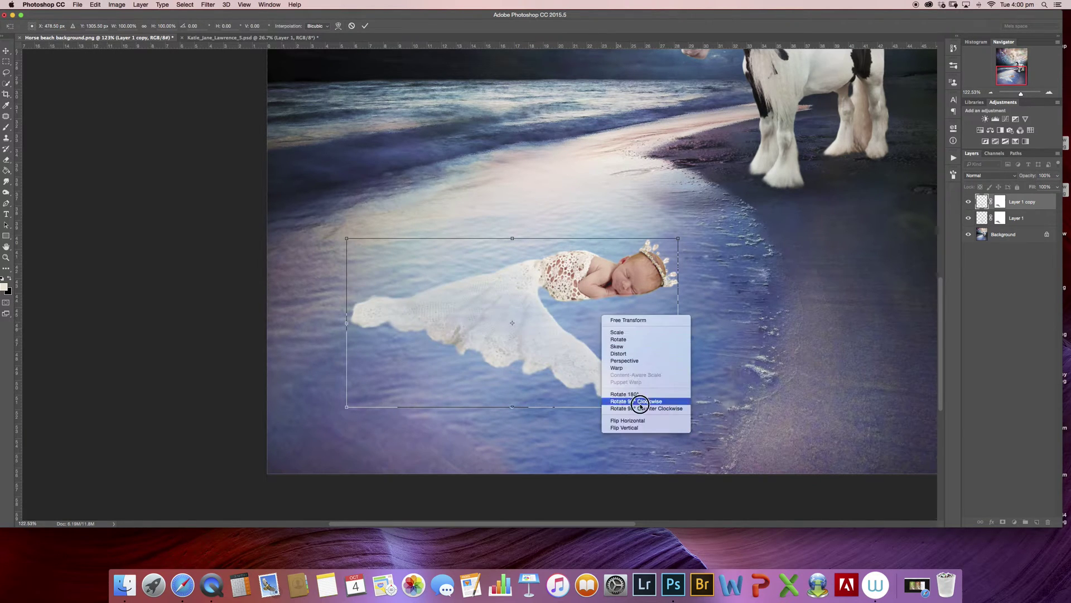
click(627, 429)
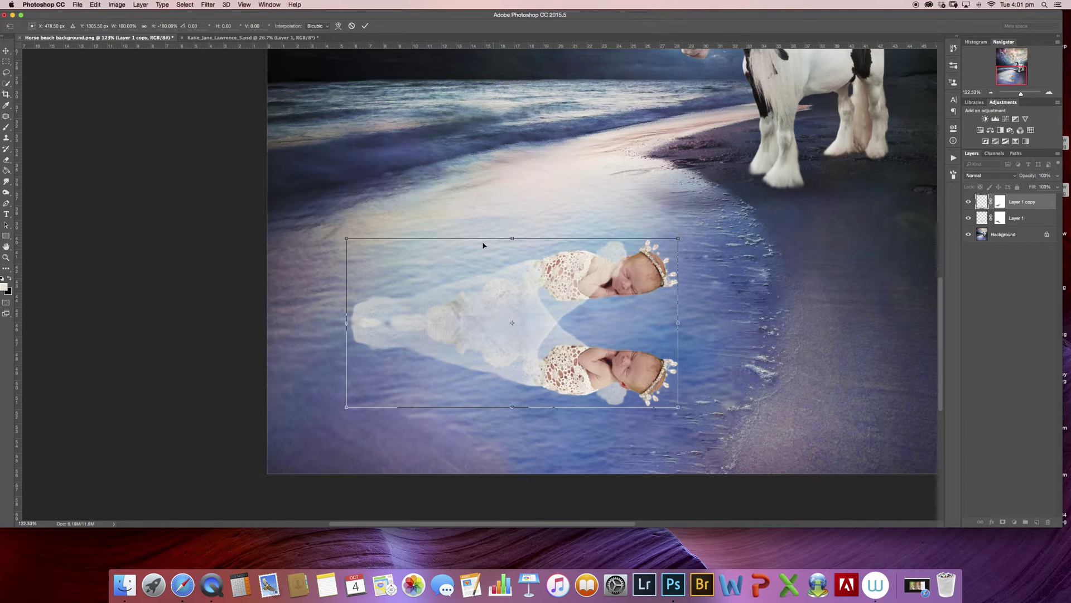
drag(631, 314, 652, 218)
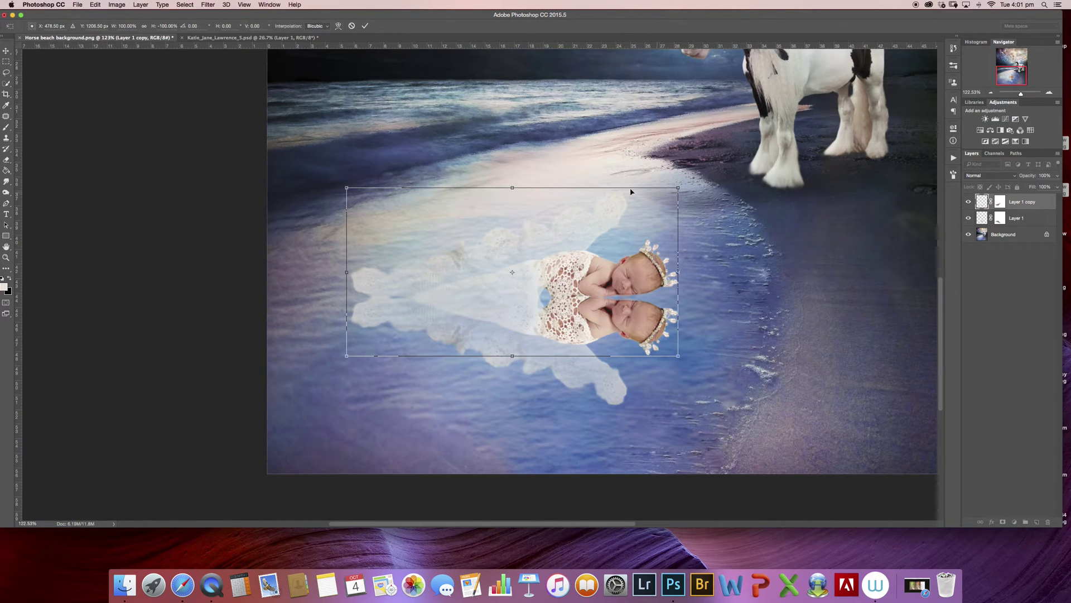
- Distort the reflection's upper corners and squash it to about 64% height beneath the baby, dismissing the iCloud alert
drag(351, 190, 358, 213)
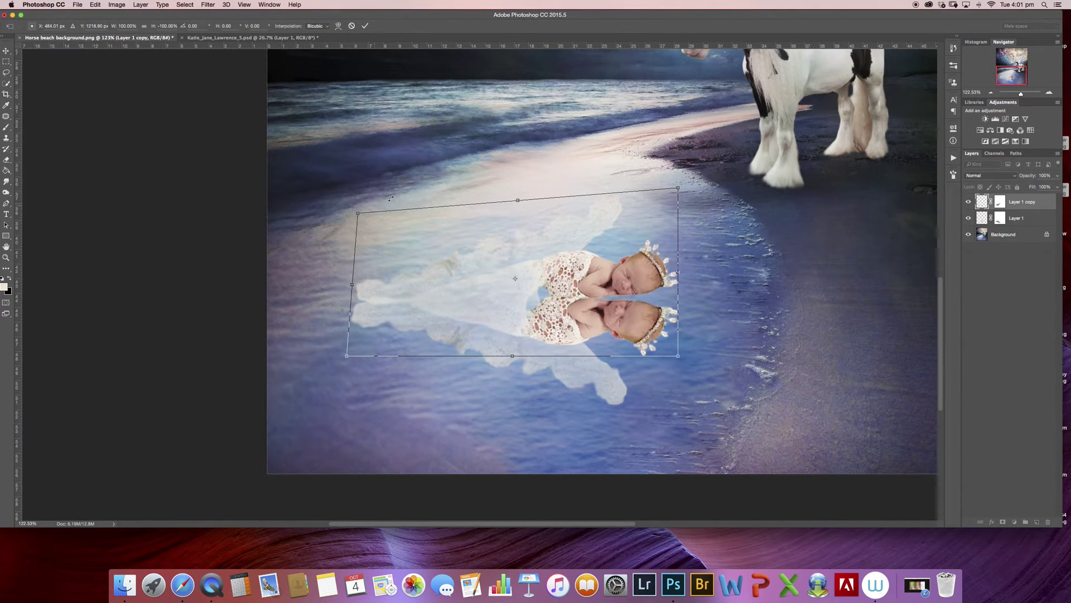
drag(679, 189, 679, 211)
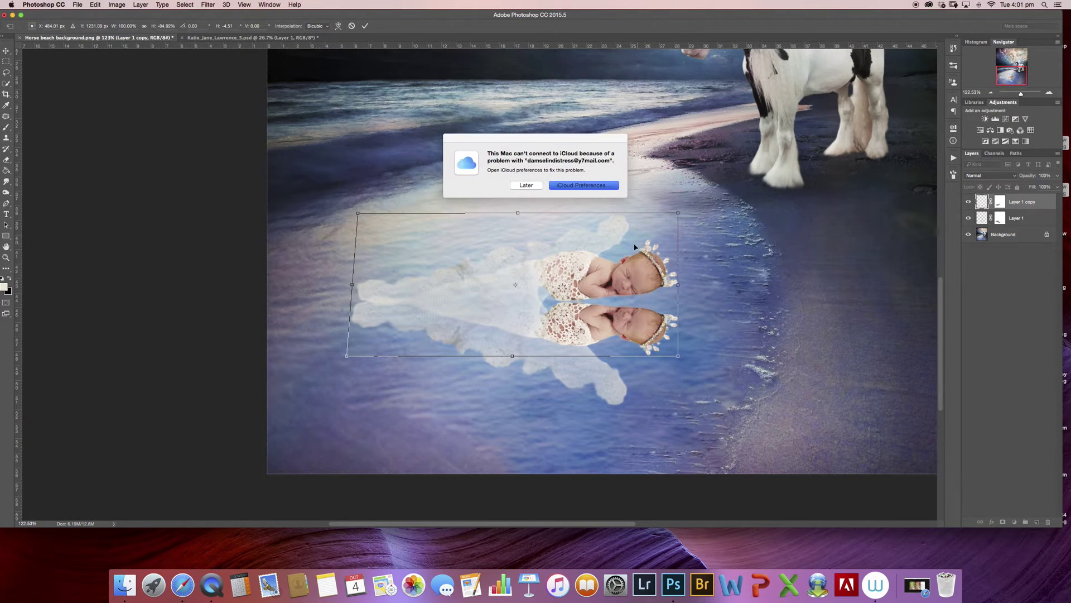
click(526, 186)
drag(638, 276, 636, 268)
drag(675, 207, 669, 222)
drag(509, 216, 506, 235)
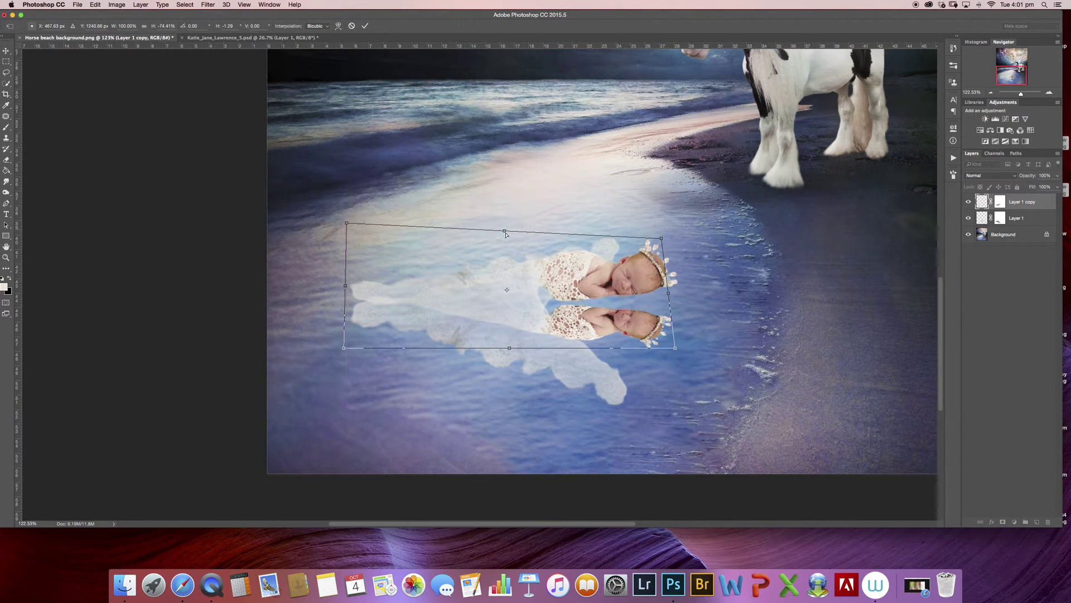
drag(633, 282, 628, 275)
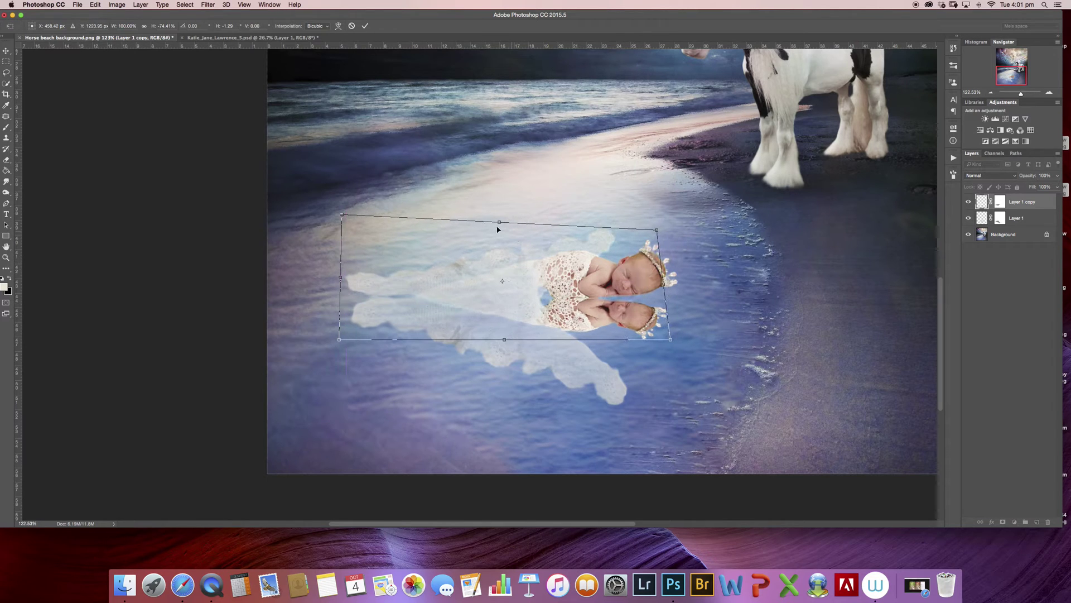
drag(498, 230, 494, 234)
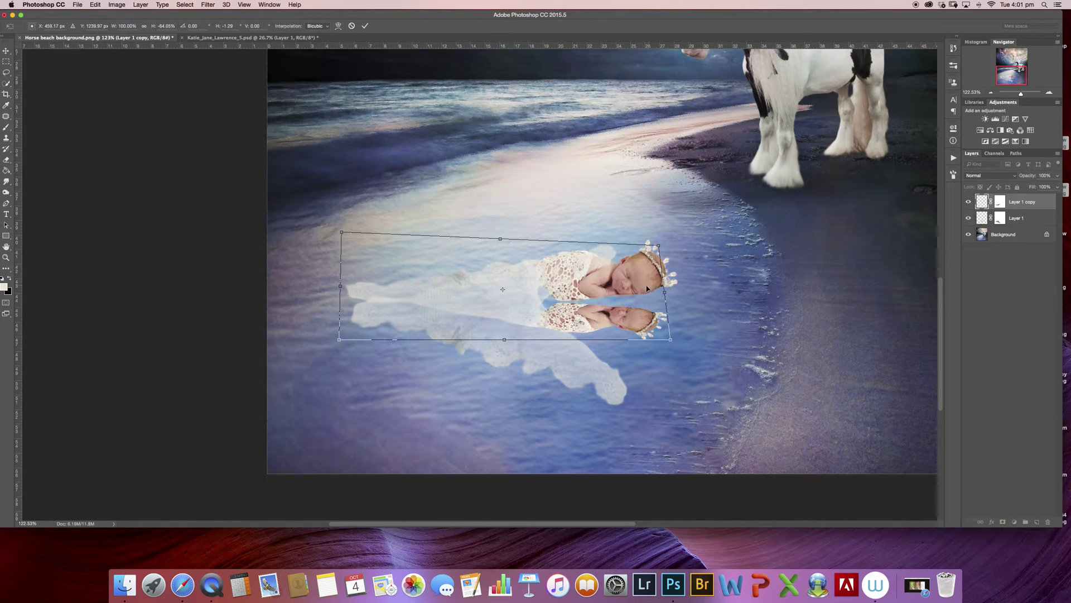
- Rotate the reflection by about -2.2°, flatten it to about 57% height and move it against the baby's underside
drag(645, 289, 687, 258)
drag(609, 309, 616, 306)
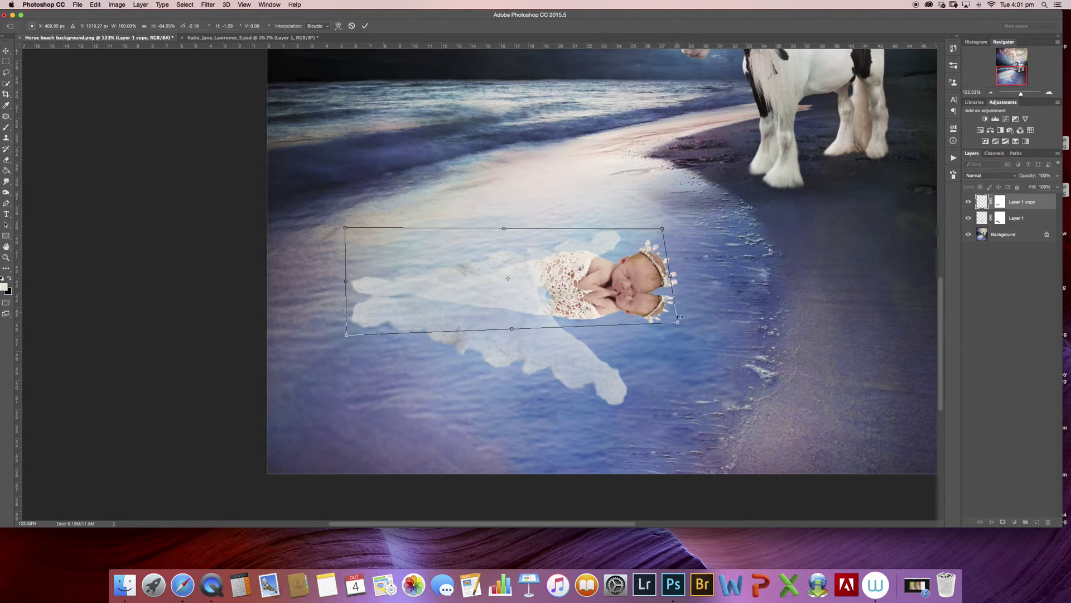
drag(514, 331, 510, 317)
mouse_move(573, 276)
mouse_down()
mouse_move(573, 288)
mouse_move(583, 285)
mouse_up()
- Lower the reflection layer's opacity to 26%, align it under the baby and apply the transform
click(1027, 177)
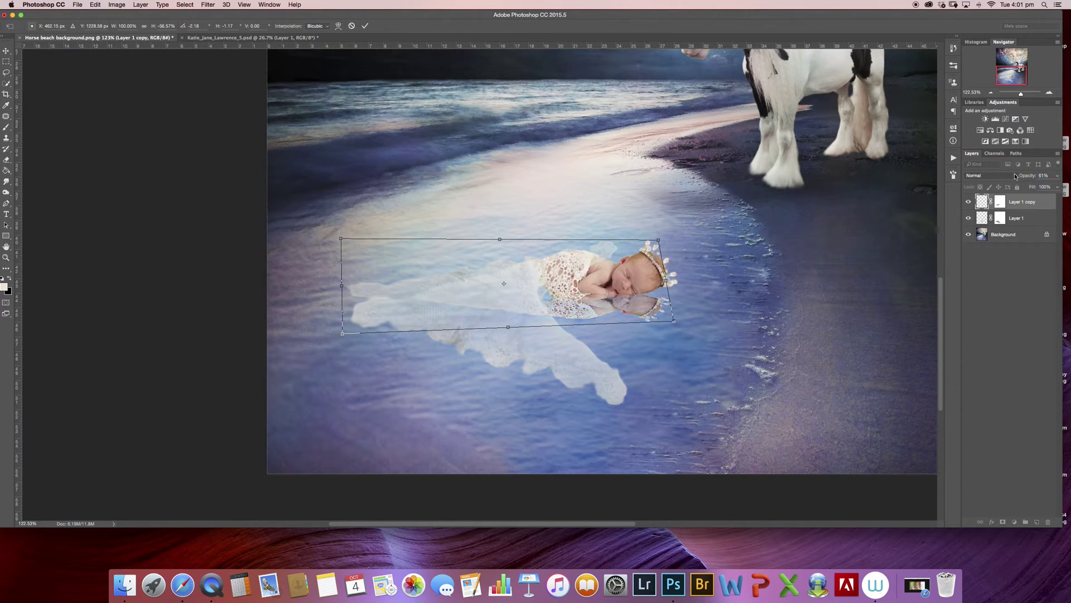
mouse_move(1035, 177)
mouse_down()
mouse_move(1022, 179)
mouse_move(1031, 180)
mouse_up()
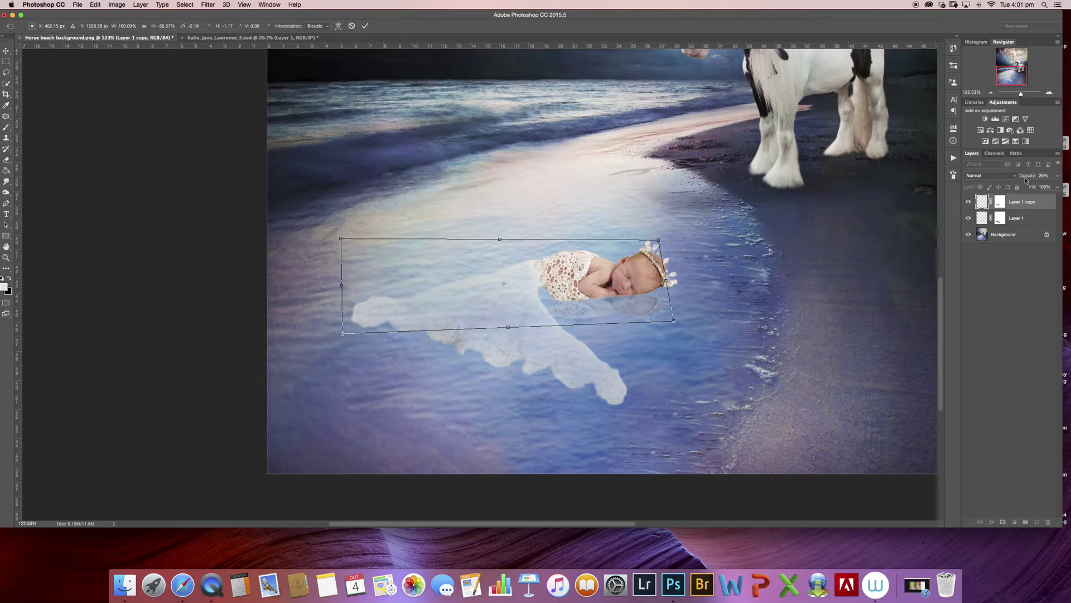
drag(606, 291, 645, 293)
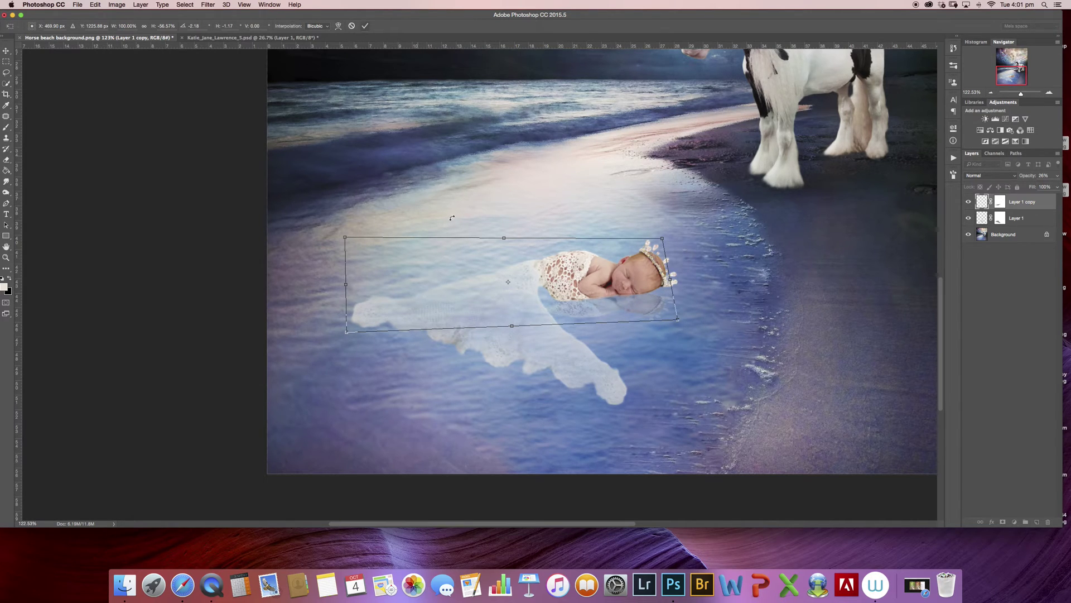
key(Return)
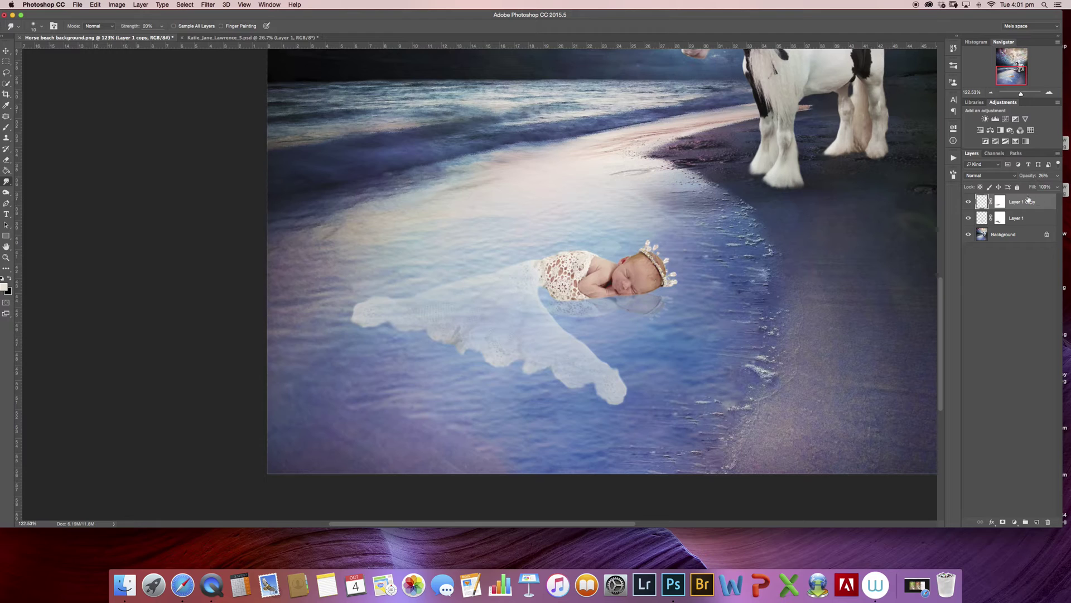
- Erase the reflection where it overlaps the lace train and wrap on its layer mask, using the Eraser at 100% opacity
click(998, 203)
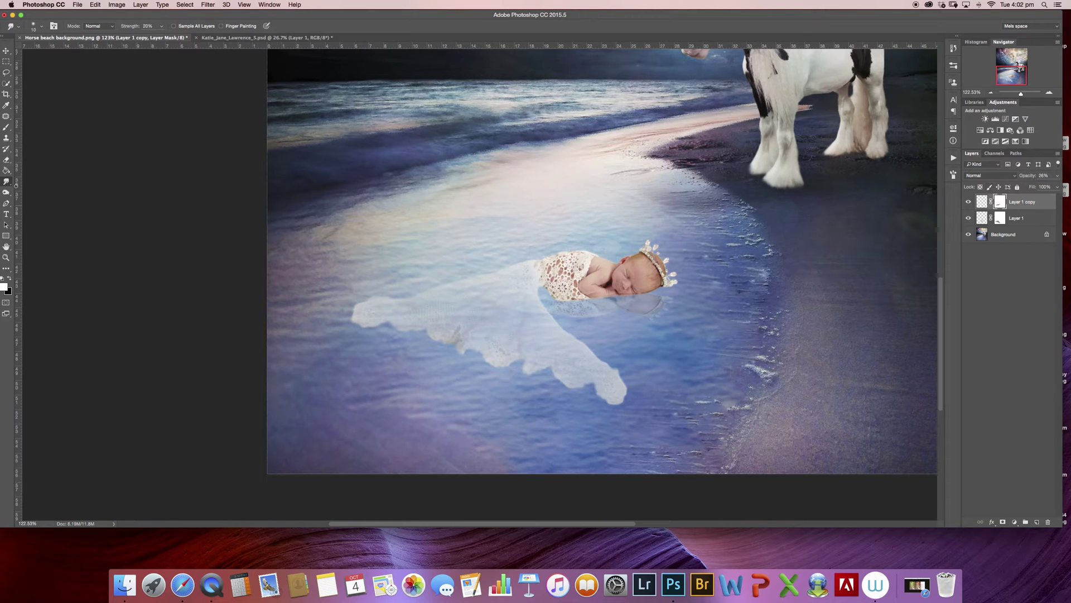
click(6, 160)
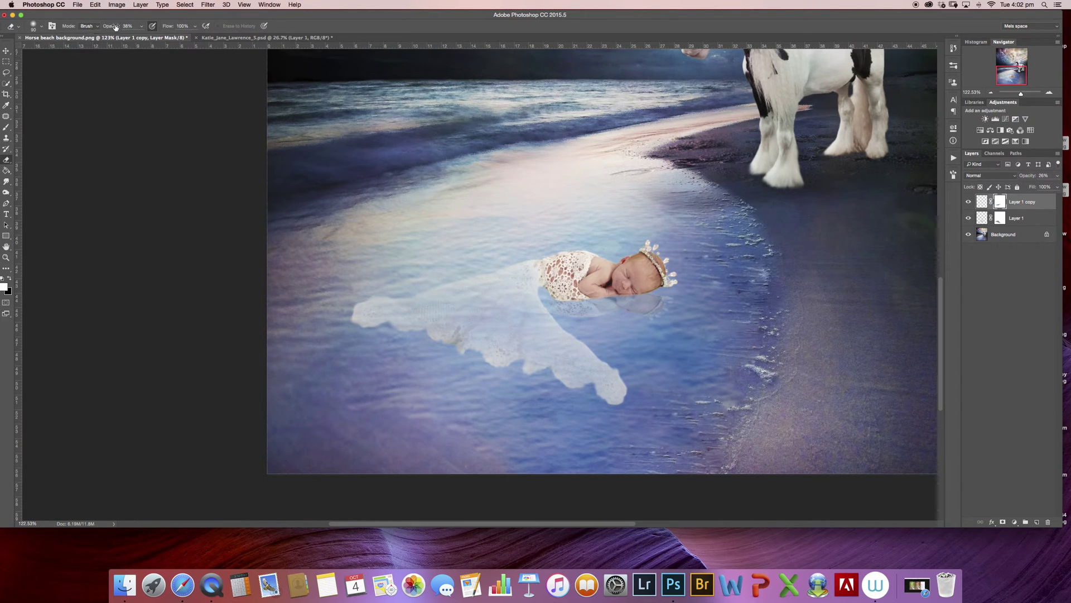
drag(115, 27, 190, 25)
mouse_move(484, 340)
mouse_down()
mouse_move(486, 296)
mouse_move(518, 329)
mouse_up()
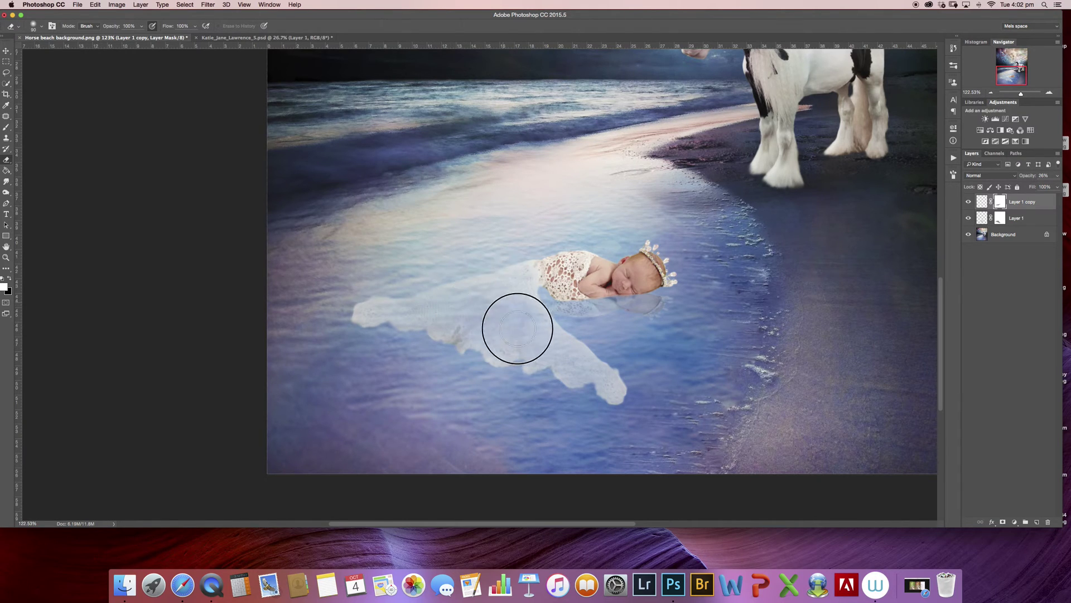
key(bracketleft)
key(bracketleft)
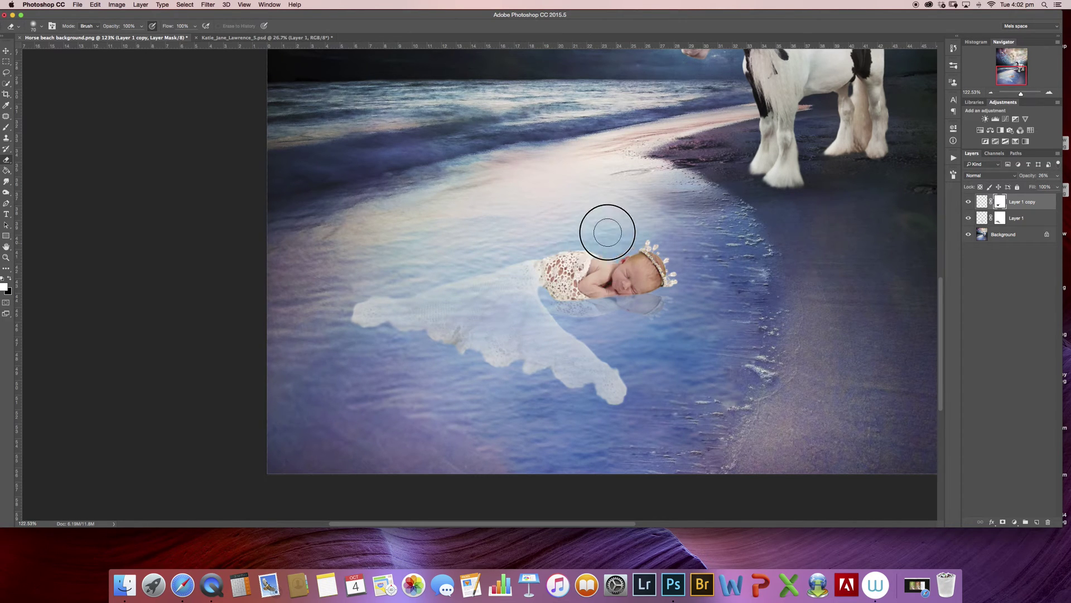
mouse_move(607, 232)
mouse_down()
mouse_move(633, 227)
mouse_move(605, 203)
mouse_move(534, 219)
mouse_move(492, 249)
mouse_move(515, 240)
mouse_up()
mouse_move(477, 291)
mouse_down()
mouse_move(507, 340)
mouse_move(523, 304)
mouse_move(531, 331)
mouse_move(539, 326)
mouse_move(499, 255)
mouse_move(458, 234)
mouse_move(535, 326)
mouse_move(535, 313)
mouse_move(515, 300)
mouse_move(537, 265)
mouse_move(577, 268)
mouse_up()
key(bracketleft)
key(bracketleft)
key(bracketleft)
- Smudge the reflection's pixels beneath the baby's head and body at 20% strength to soften its edges into the water
click(982, 203)
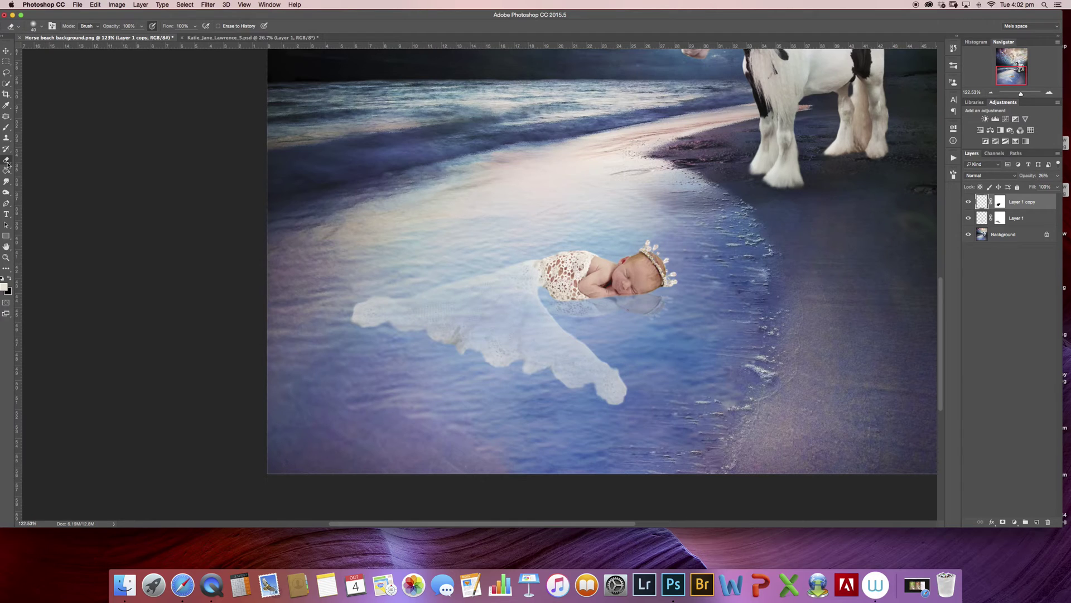
click(6, 180)
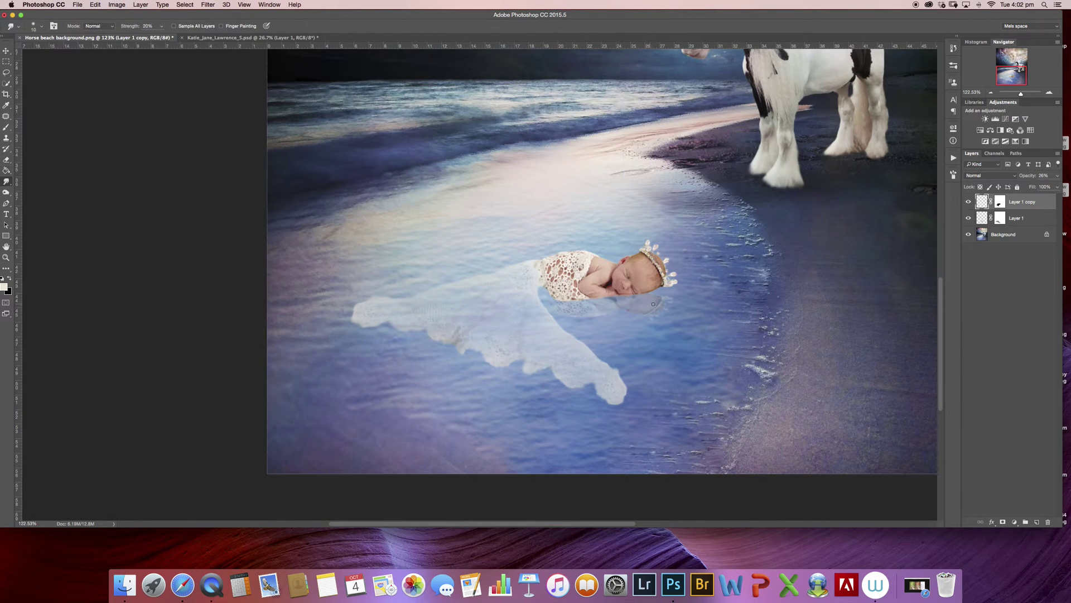
key(bracketright)
key(bracketright)
key(bracketleft)
drag(652, 313, 623, 302)
mouse_move(672, 292)
mouse_down()
mouse_move(660, 320)
mouse_move(652, 297)
mouse_move(595, 314)
mouse_move(552, 306)
mouse_up()
key(bracketleft)
key(bracketleft)
- Target the reflection's layer mask with a smaller Eraser brush for detailed cleanup around the baby
scroll(573, 310, up, 5)
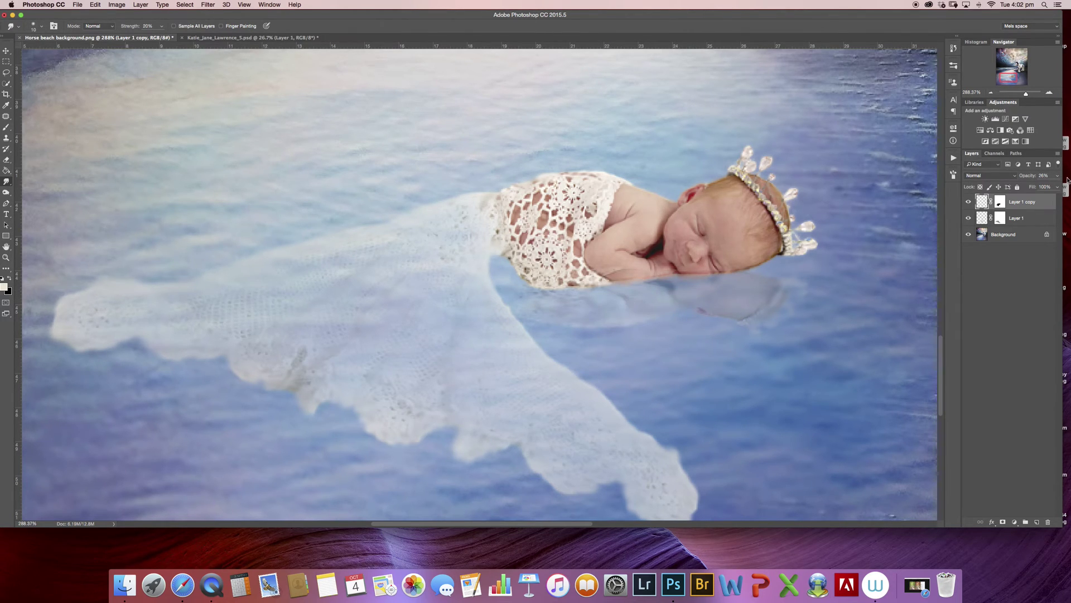
click(1000, 202)
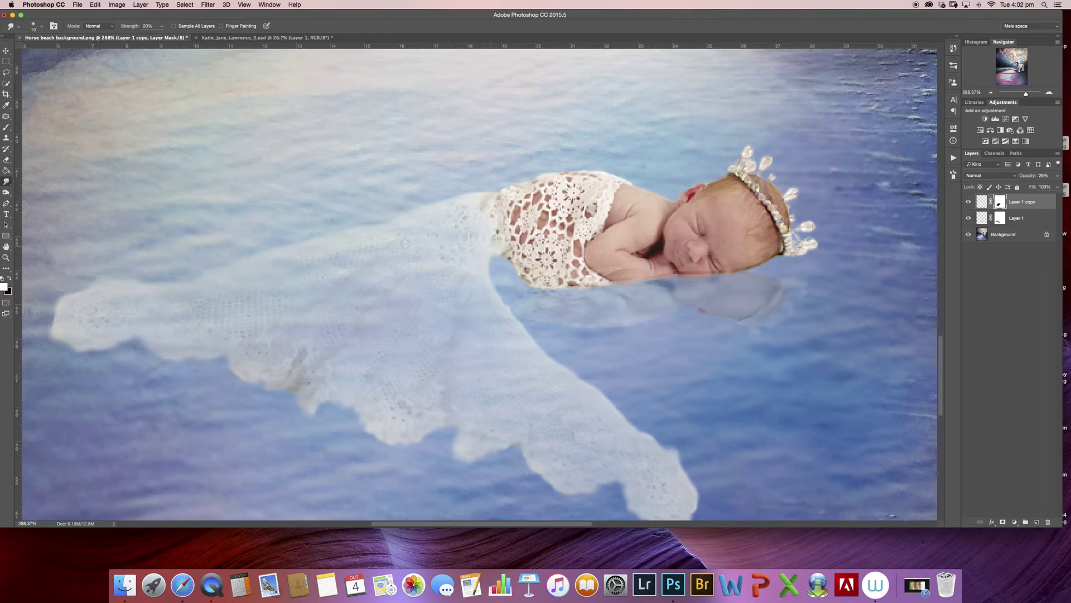
click(6, 160)
key(bracketleft)
key(bracketleft)
key(bracketleft)
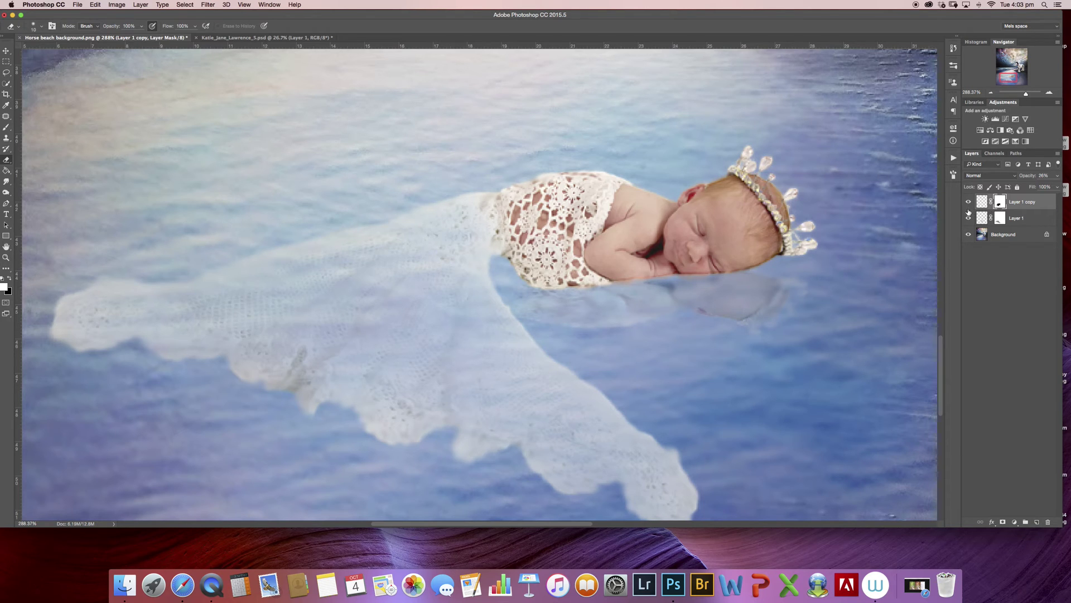
- Compare the image with and without the reflection layer and erase its leftover overlap on the lace train through the mask
click(982, 202)
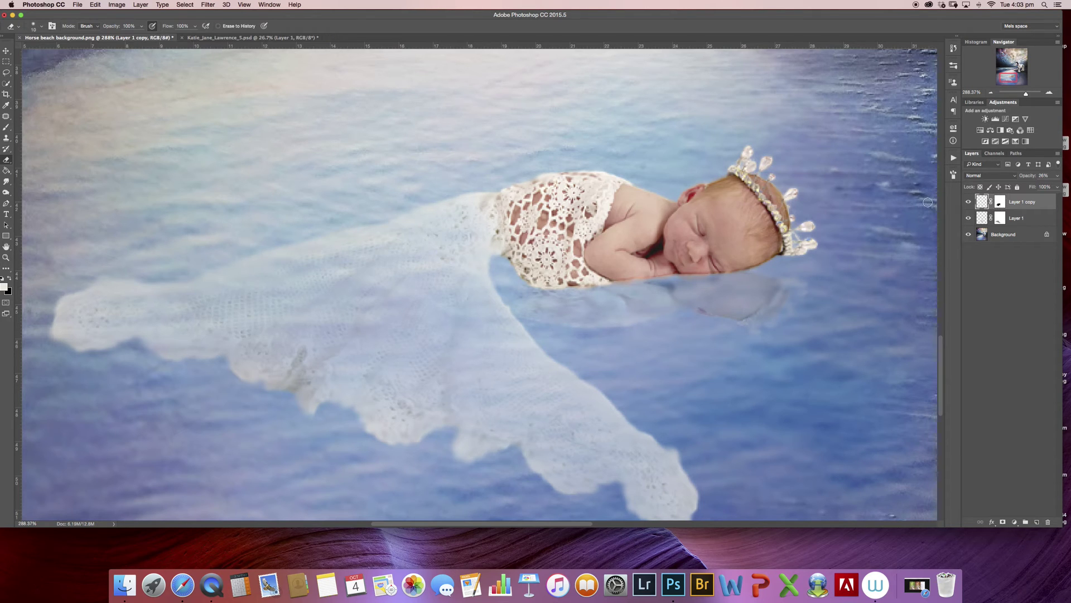
click(969, 202)
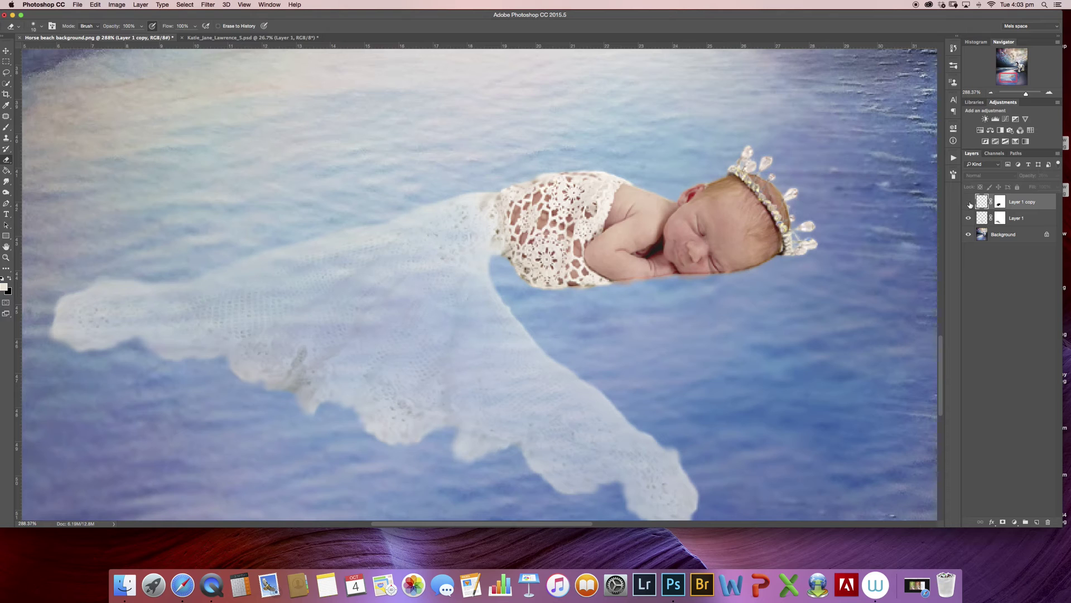
click(968, 203)
click(997, 204)
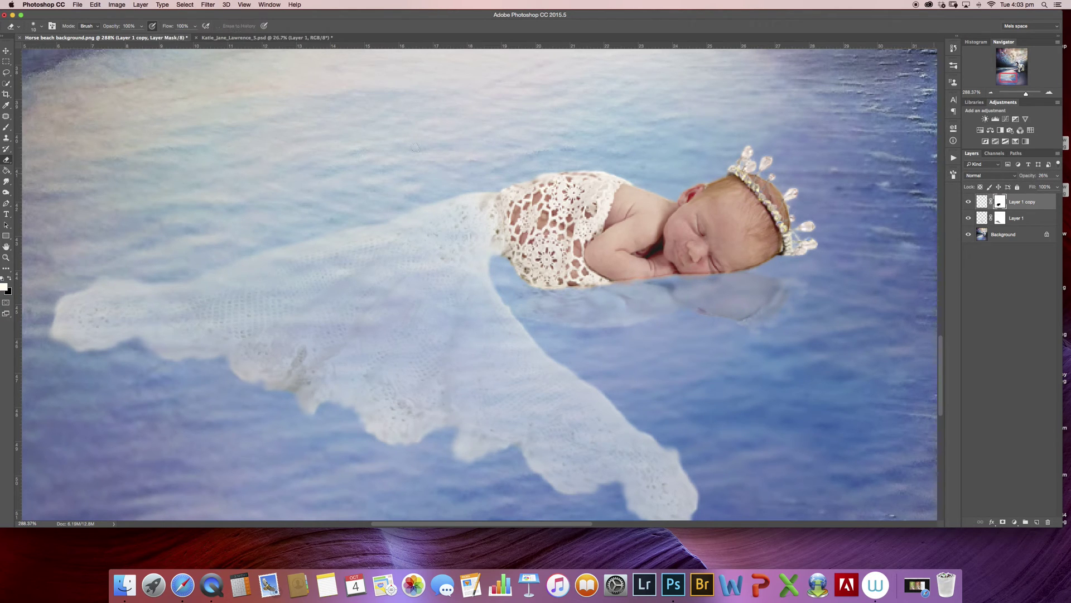
key(bracketright)
key(bracketright)
key(bracketright)
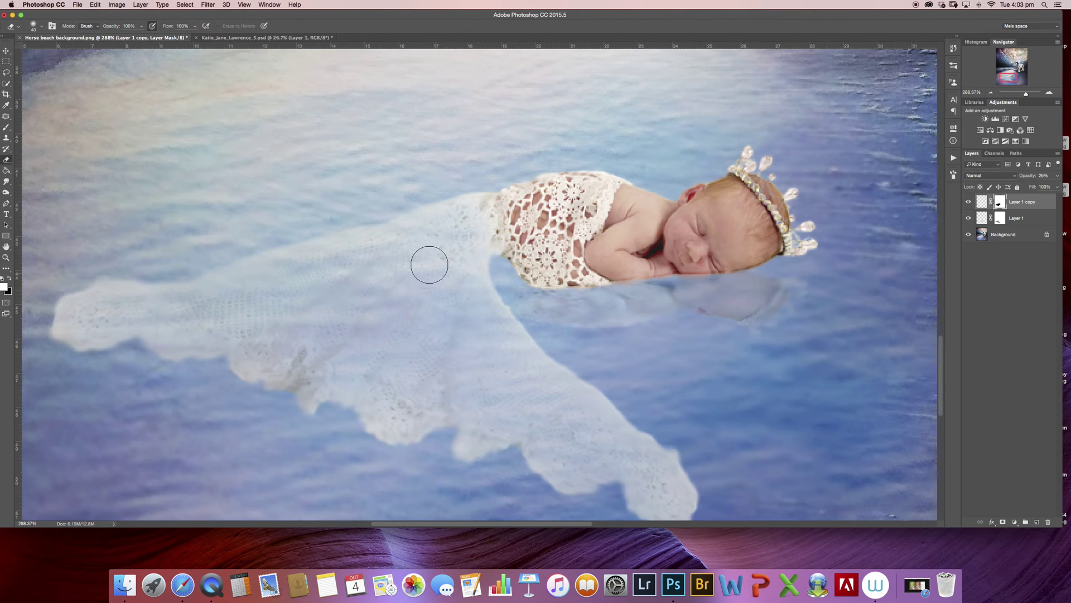
scroll(430, 264, down, 5)
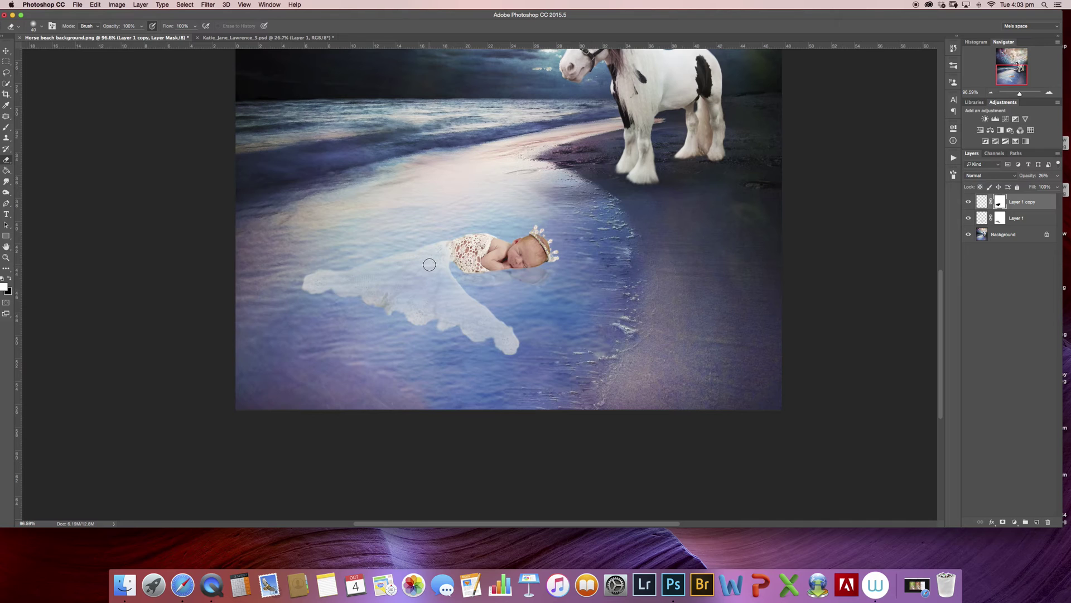
scroll(429, 264, down, 2)
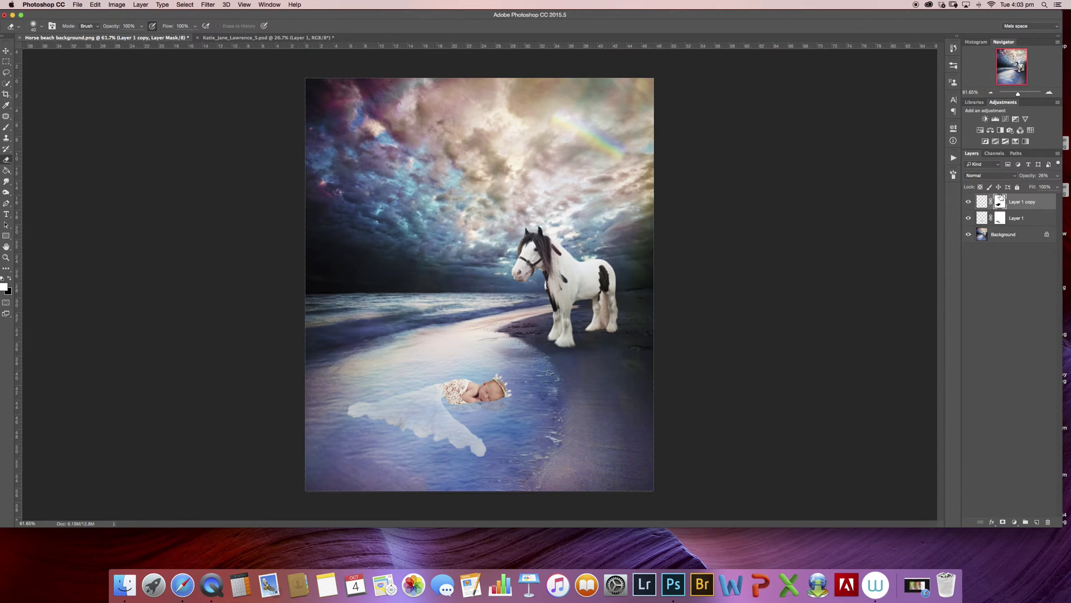
- Run the Molly | Portrait action and accept its Exposure | Vignette settings with exposure -1.71 and gamma 0.63
click(954, 160)
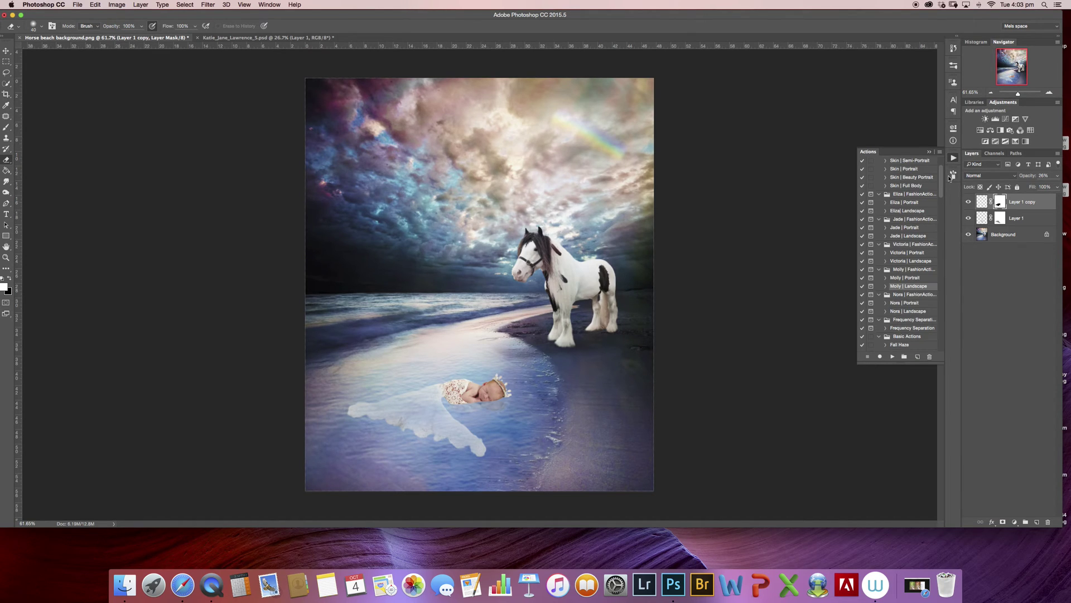
click(910, 279)
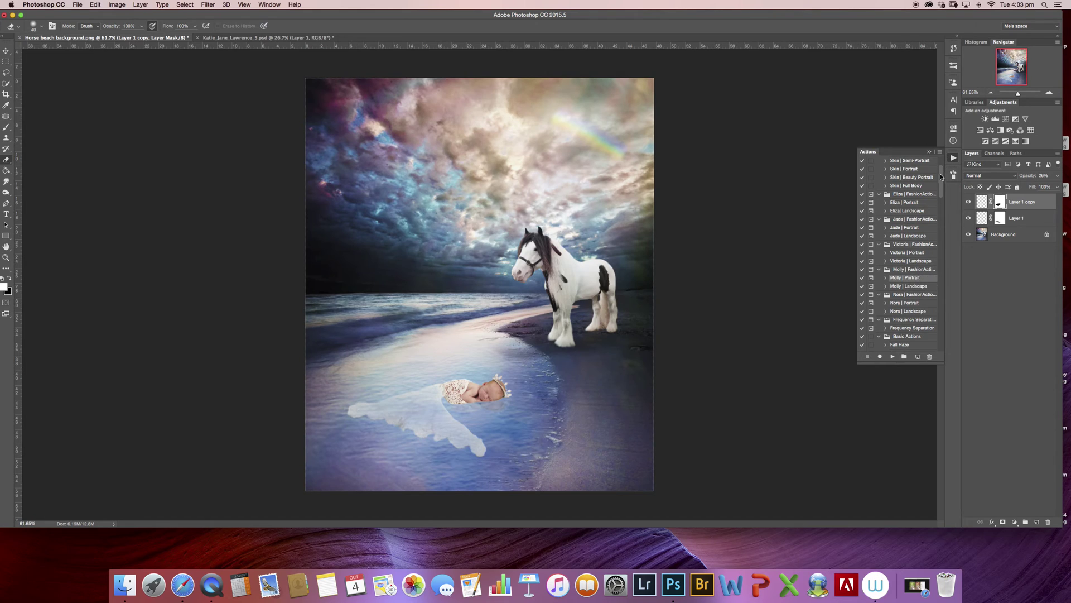
drag(941, 177, 940, 169)
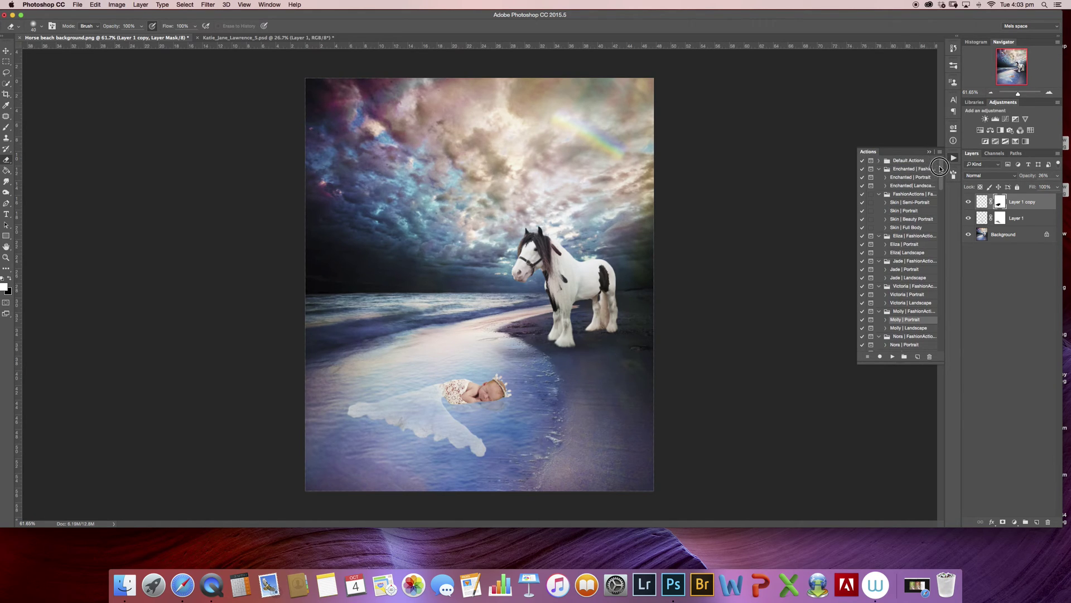
click(891, 357)
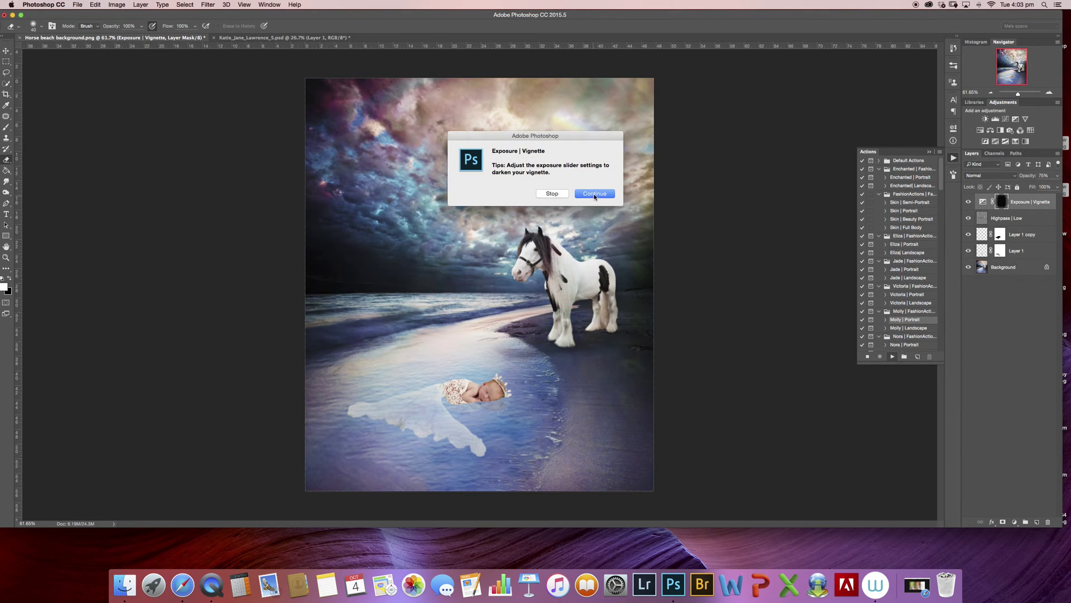
click(595, 195)
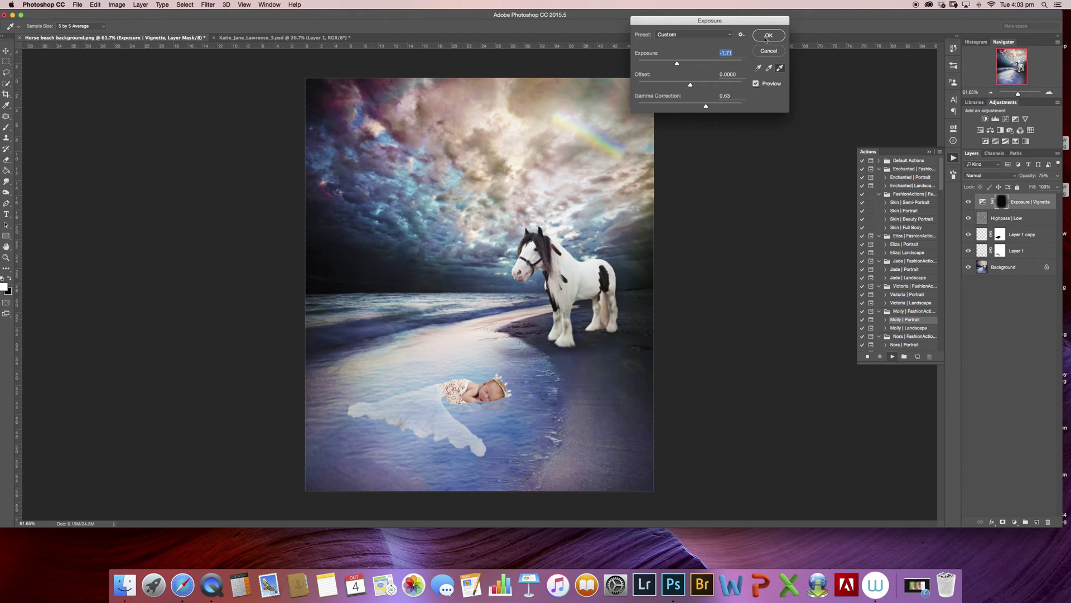
click(768, 36)
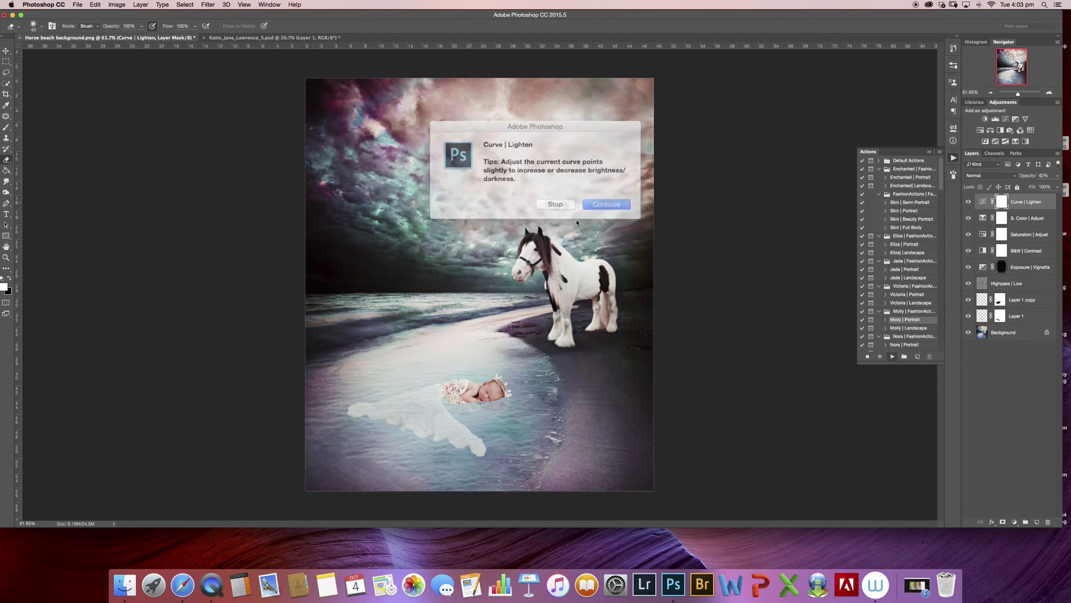
- Accept the action's Curve | Lighten settings and place its area light over the upper sky, continuing until the action finishes
click(594, 198)
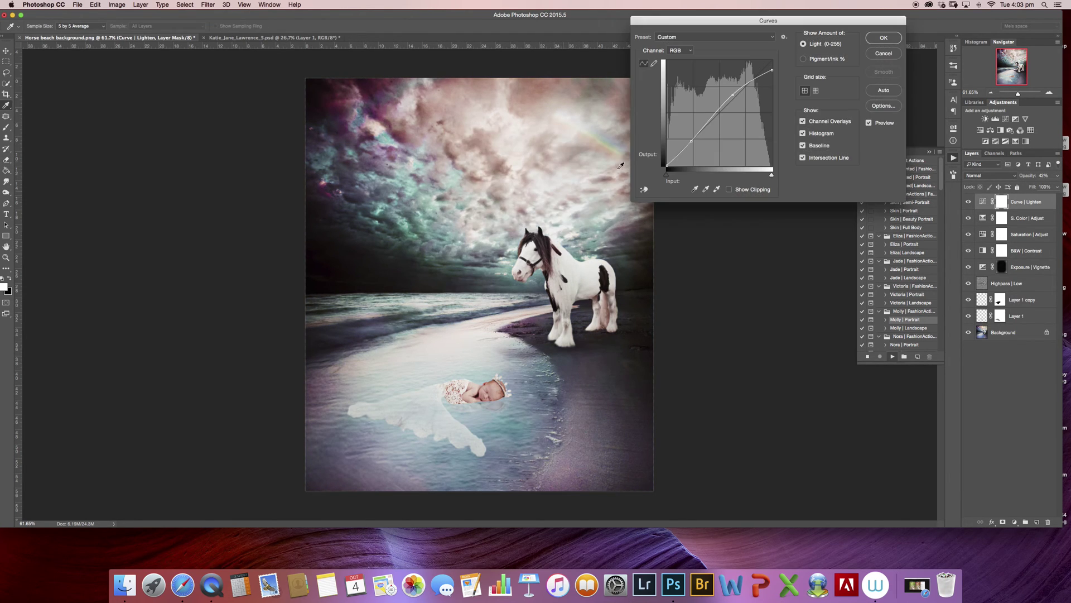
click(884, 38)
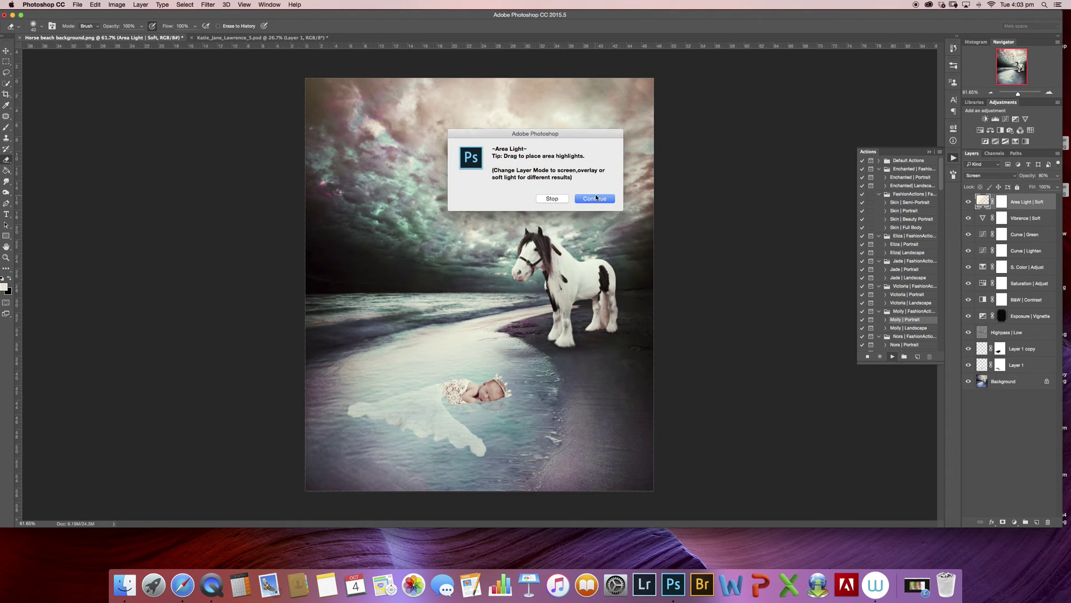
click(595, 199)
drag(337, 136, 552, 84)
click(916, 29)
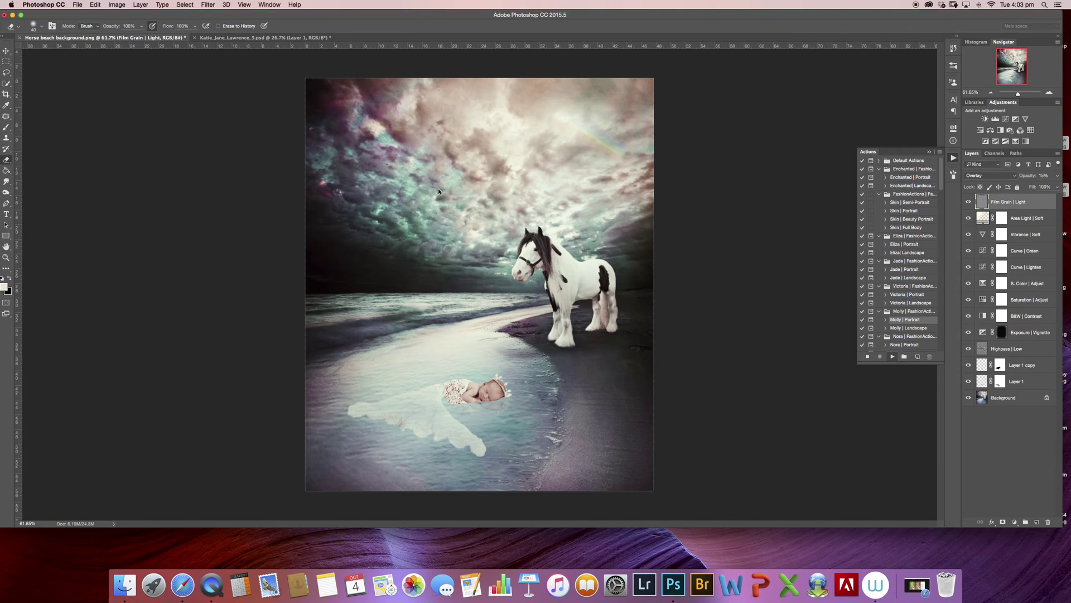
click(591, 198)
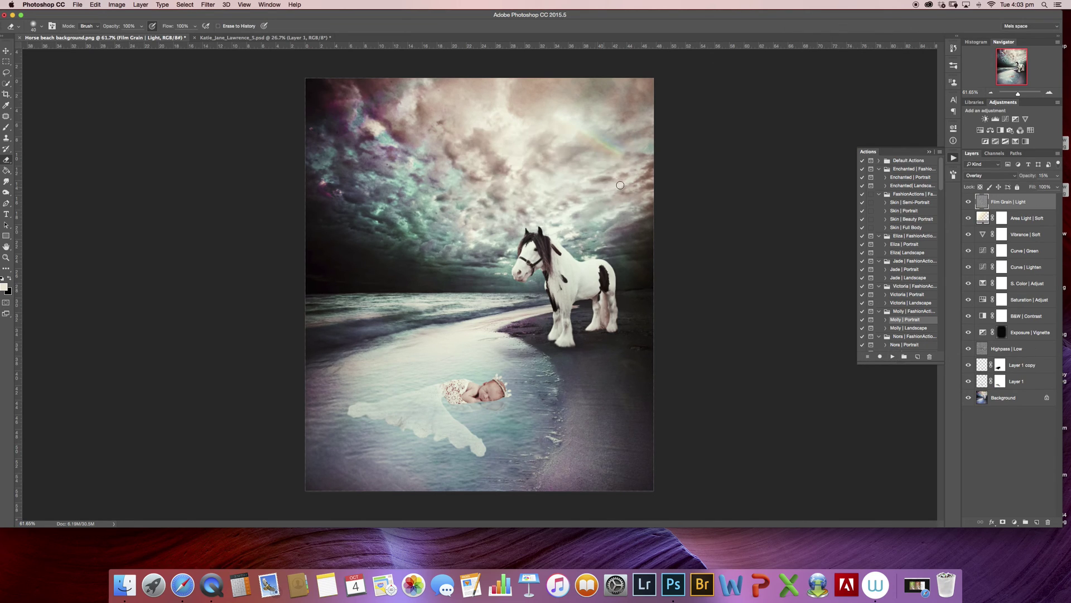
- Hide the Film Grain | Light and Highpass | Low layers and reduce the Saturation | Adjust layer's opacity
click(968, 203)
click(1013, 318)
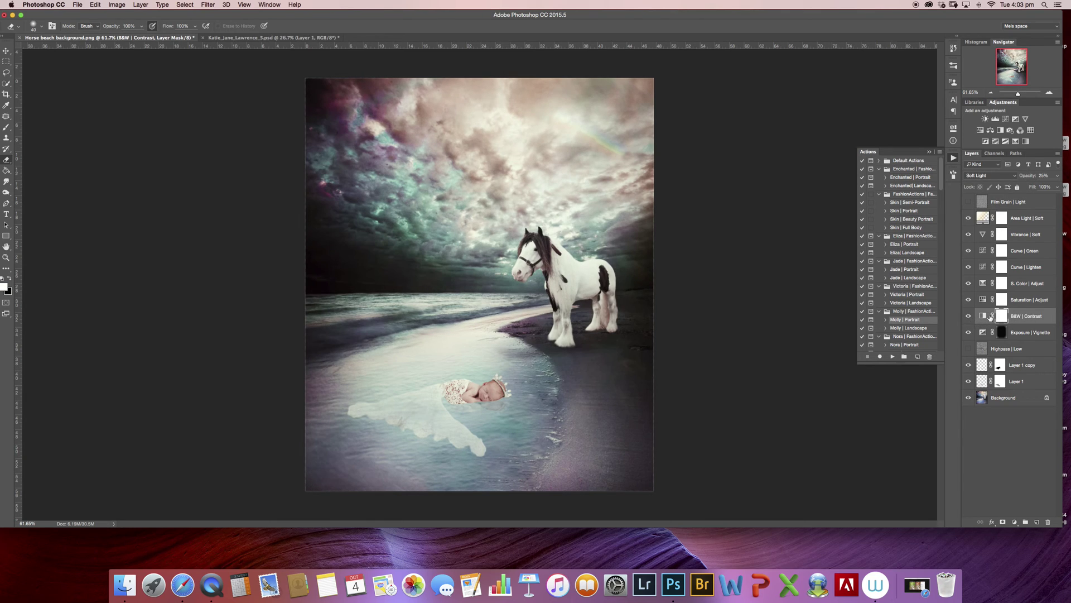
click(1024, 305)
click(969, 300)
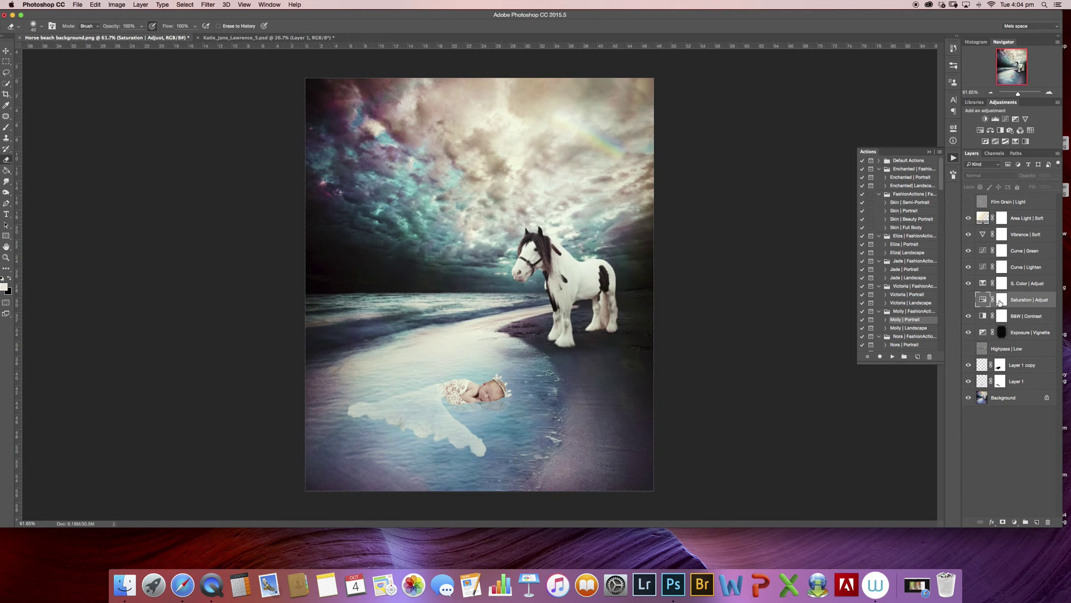
click(969, 299)
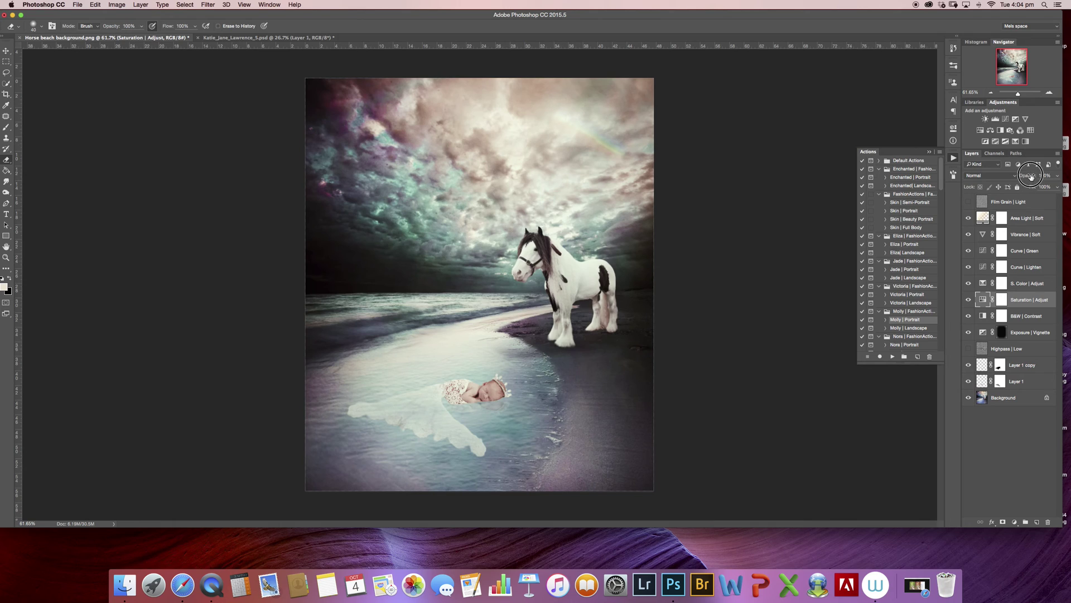
drag(1032, 175, 1028, 179)
- Check the S. Color | Adjust layer's effect by toggling its visibility and reduce its opacity
click(1041, 286)
click(969, 284)
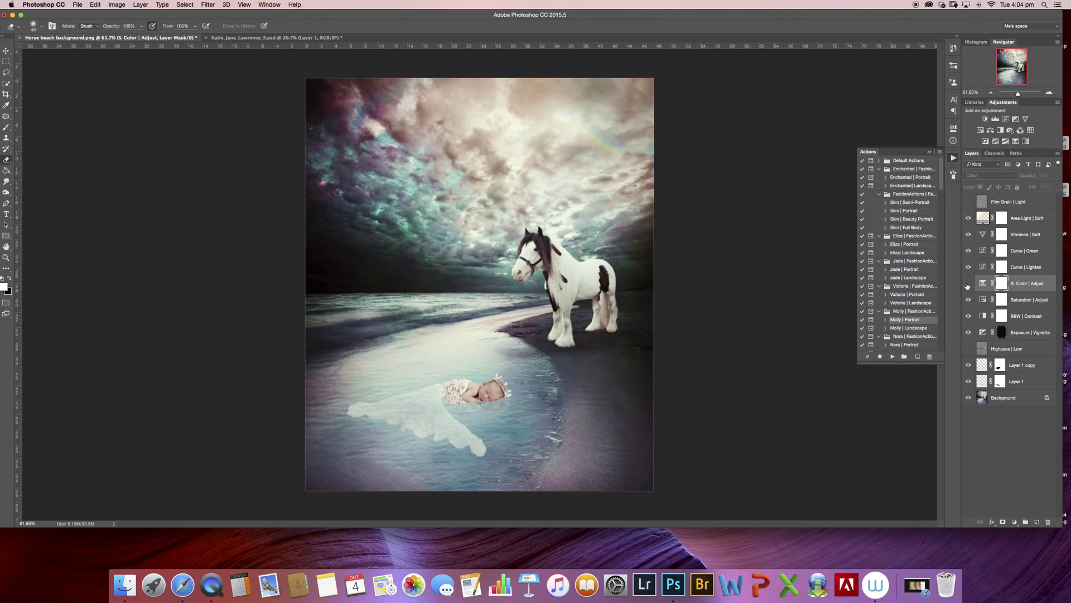
click(969, 283)
drag(1033, 178, 1021, 179)
- Examine the effects of the Curve | Lighten, Curve | Green and Vibrance | Soft layers by toggling each one's visibility
click(1007, 269)
click(969, 268)
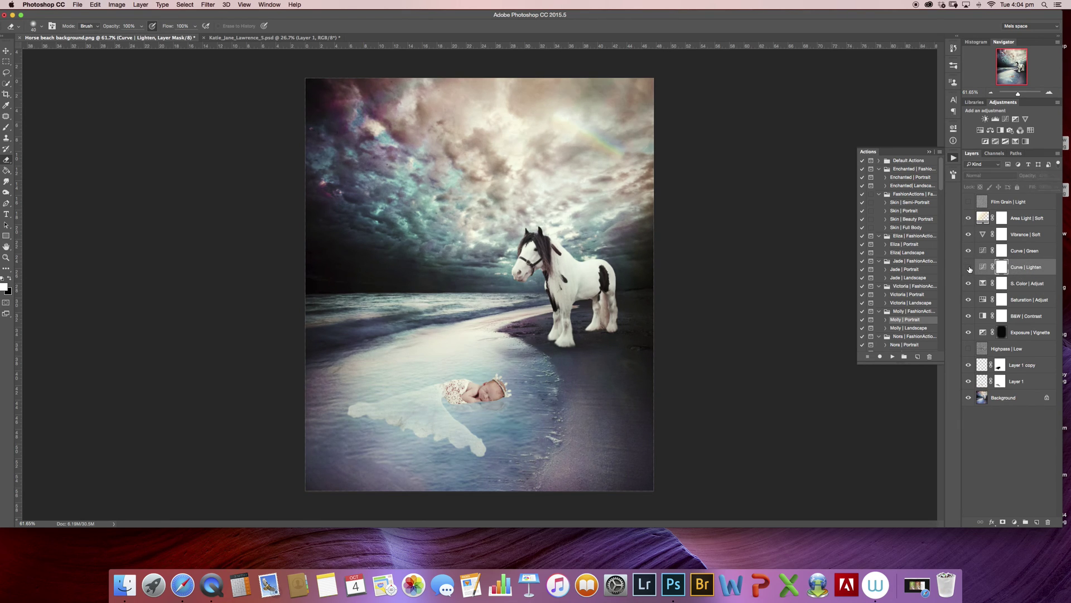
click(969, 268)
click(994, 257)
click(969, 251)
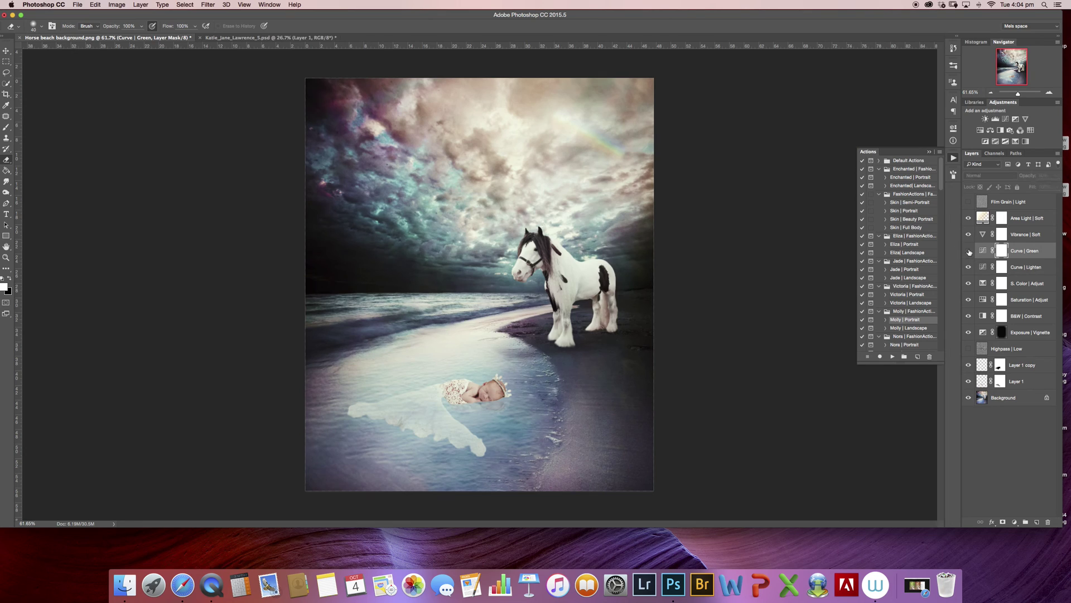
click(969, 252)
click(1012, 240)
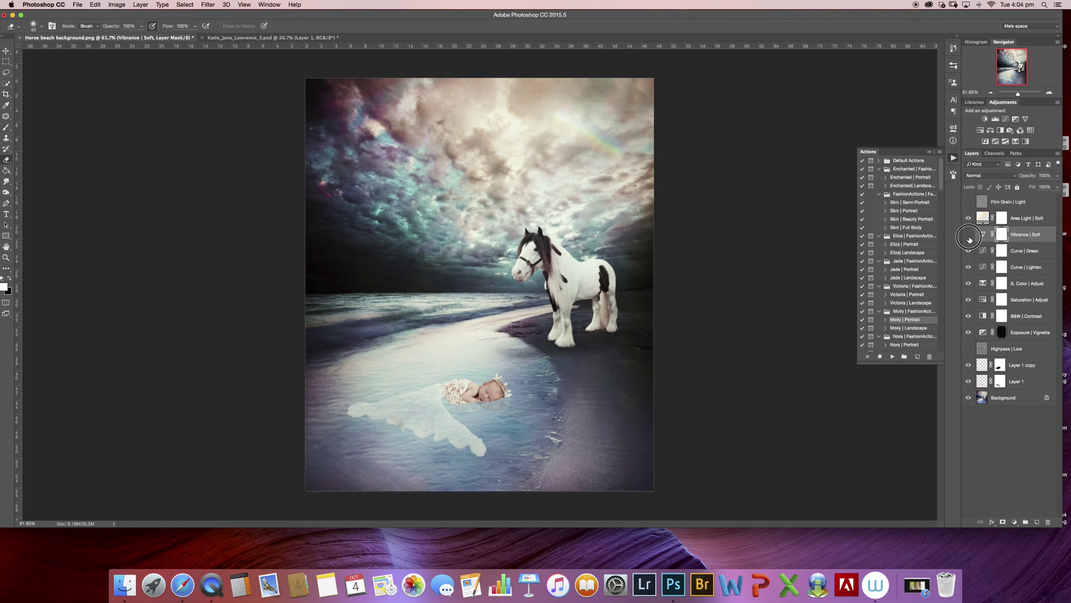
click(969, 235)
click(969, 235)
click(1021, 220)
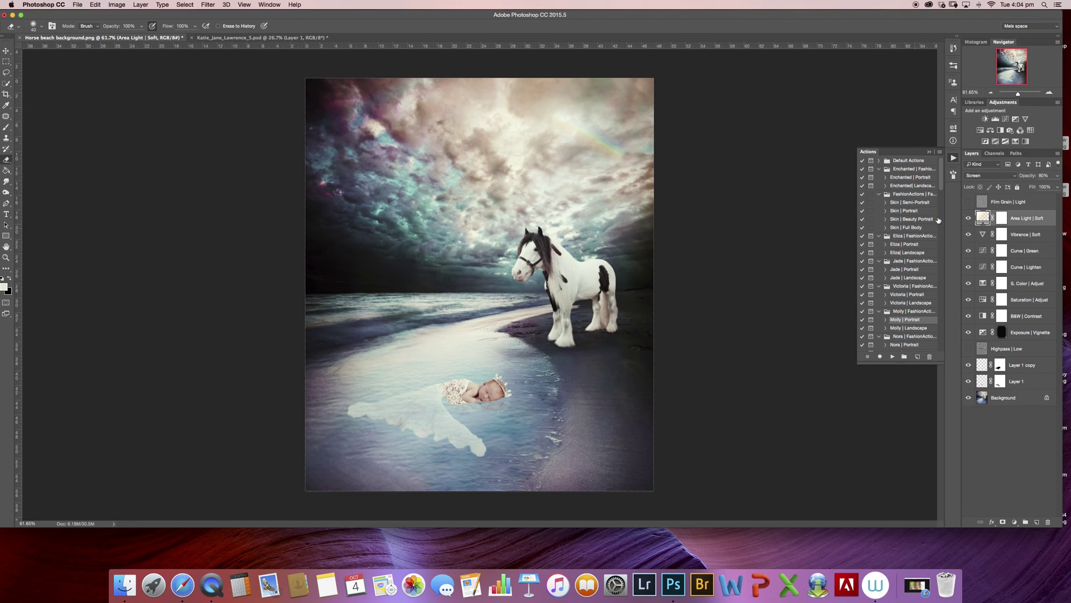
- Flatten the image into a single background layer, discarding the hidden layers
click(141, 5)
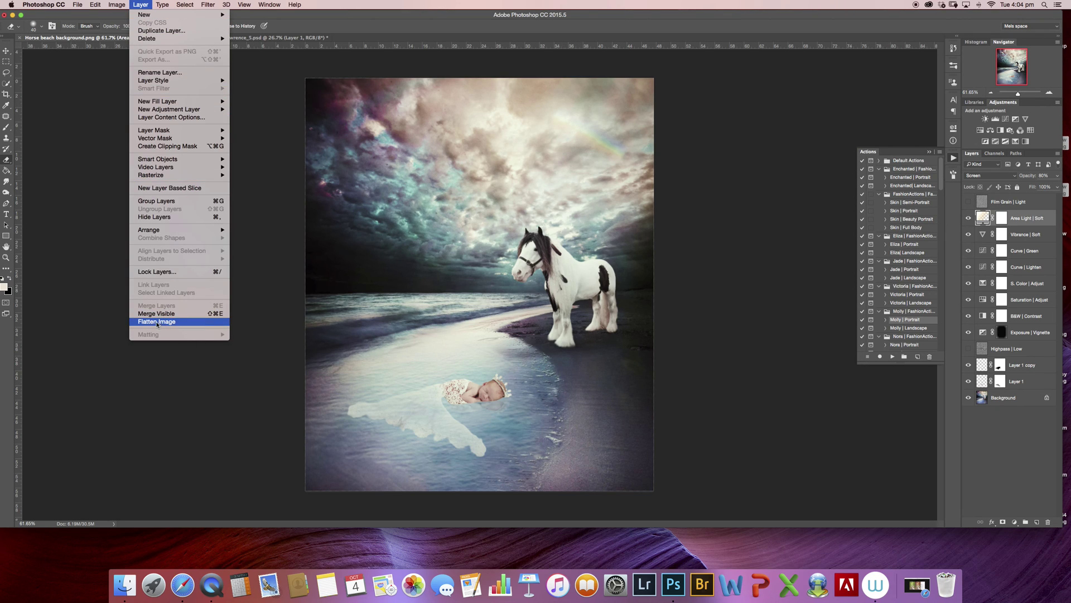
click(163, 323)
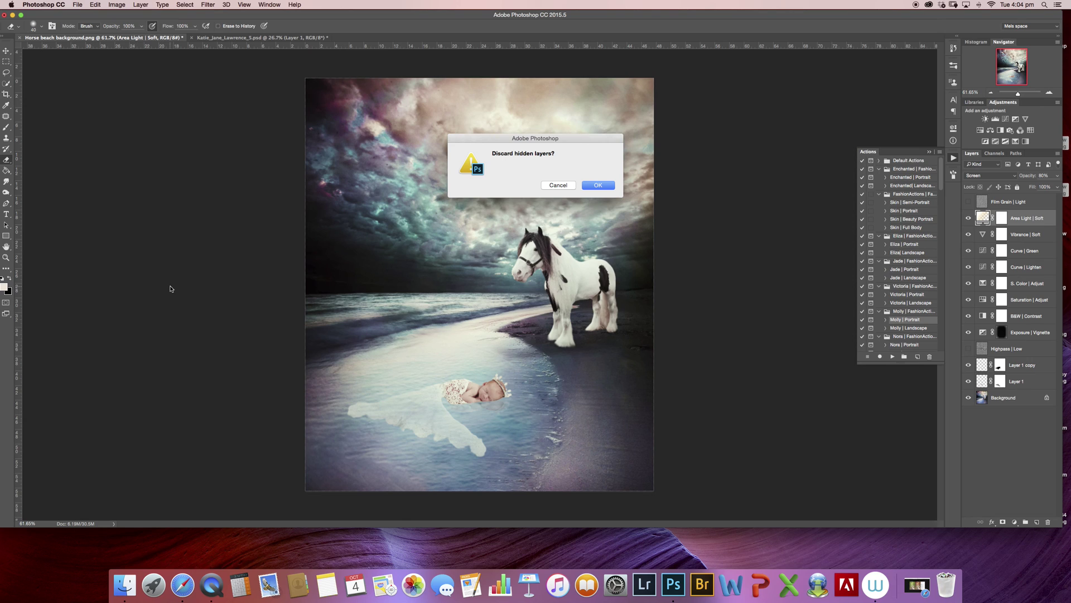
click(589, 186)
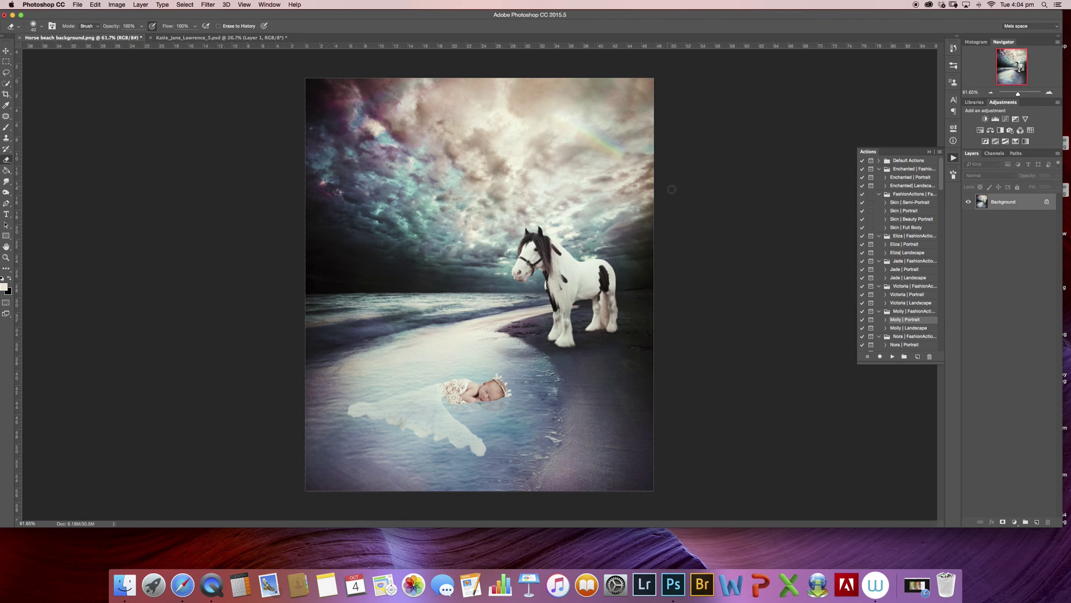